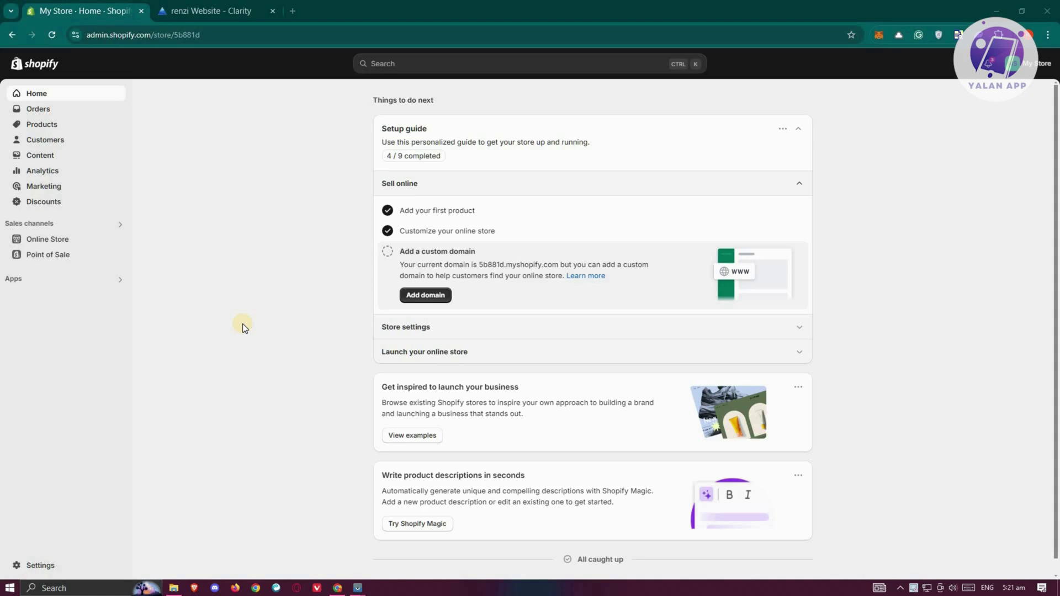
# Step: Switch to the 'renzi Website - Clarity' tab showing the project's Getting Started page
pyautogui.click(243, 10)
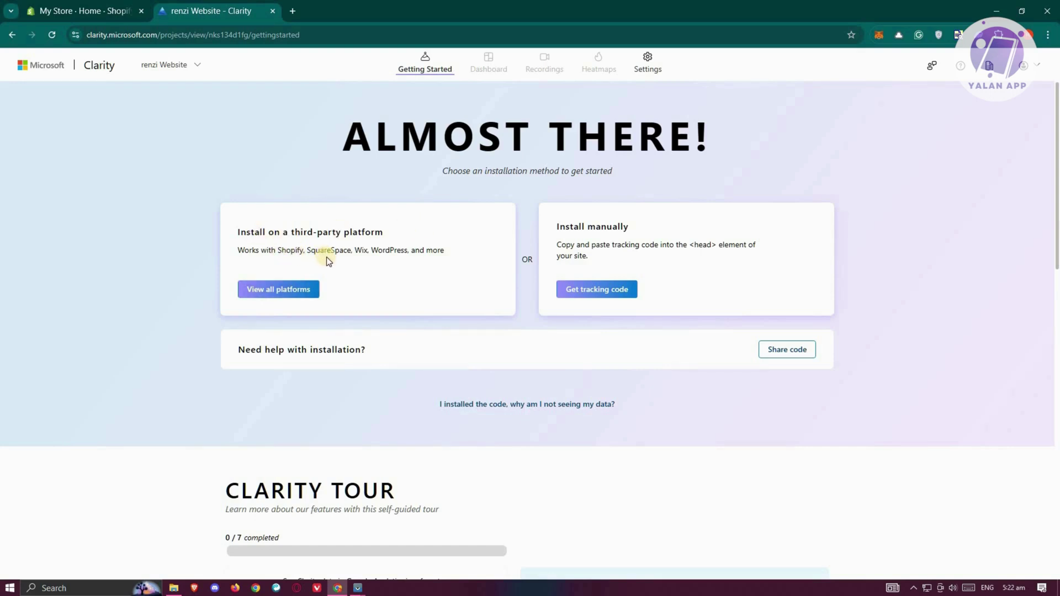
# Step: Open Clarity's All platforms list of supported installation integrations
pyautogui.click(293, 291)
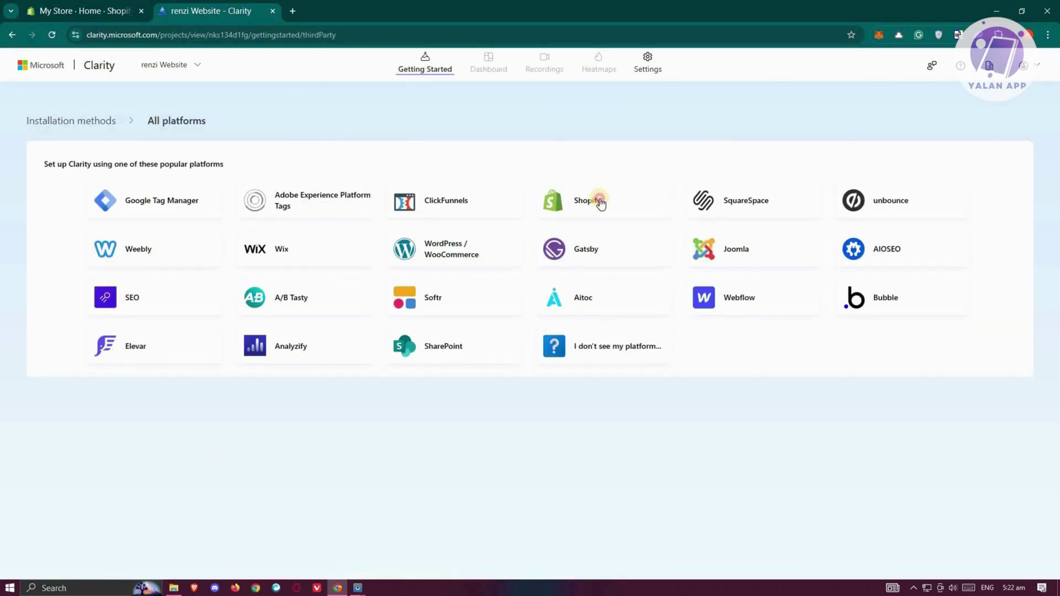
# Step: Open Clarity's Shopify setup guide and copy its tracking script to the clipboard
pyautogui.click(600, 202)
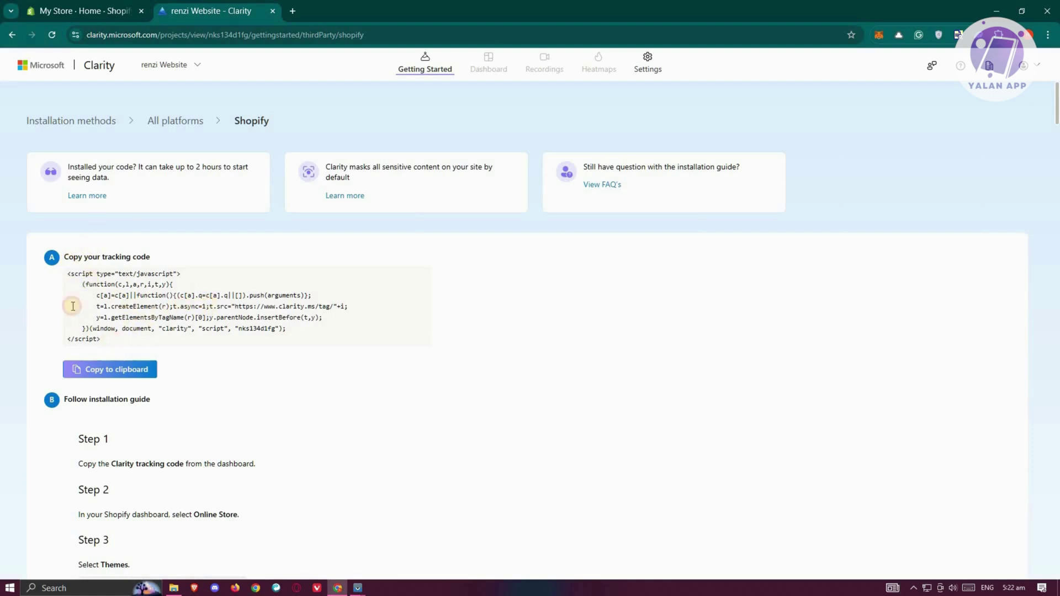
pyautogui.moveTo(65, 276); pyautogui.dragTo(101, 340)
pyautogui.rightClick(102, 279)
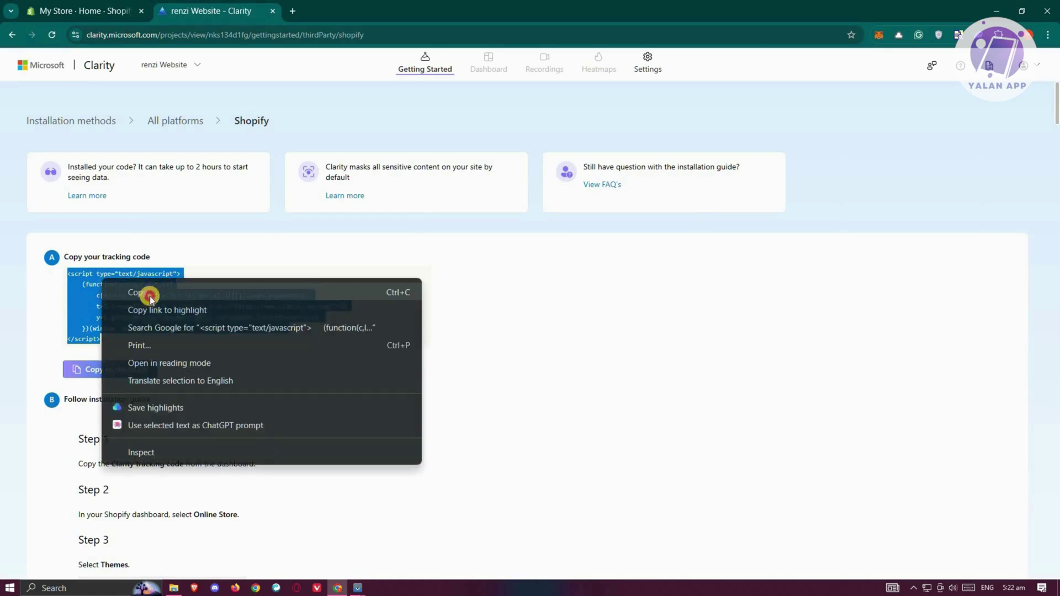
pyautogui.press('Escape')
pyautogui.hotkey('ctrl', 'shift', 'Tab')
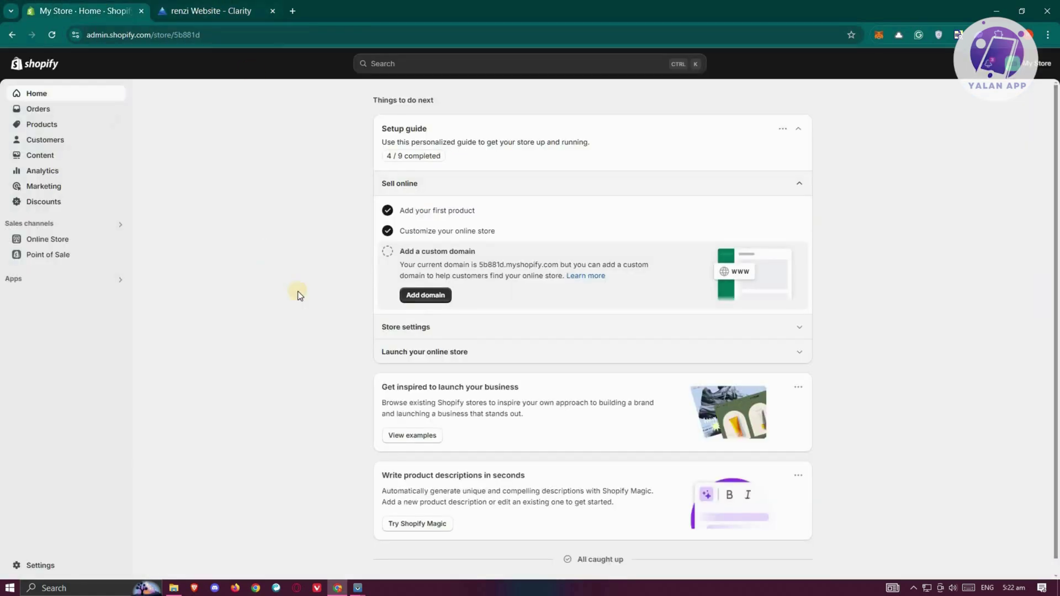
pyautogui.hotkey('ctrl', 'Tab')
pyautogui.scroll(-2, 423, 337)
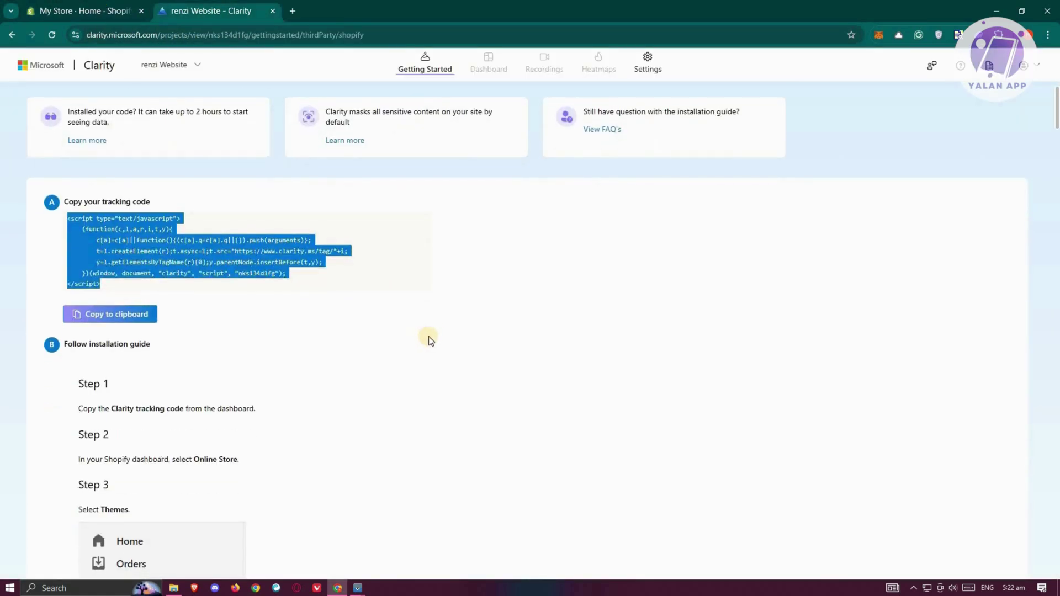
pyautogui.scroll(-1, 365, 335)
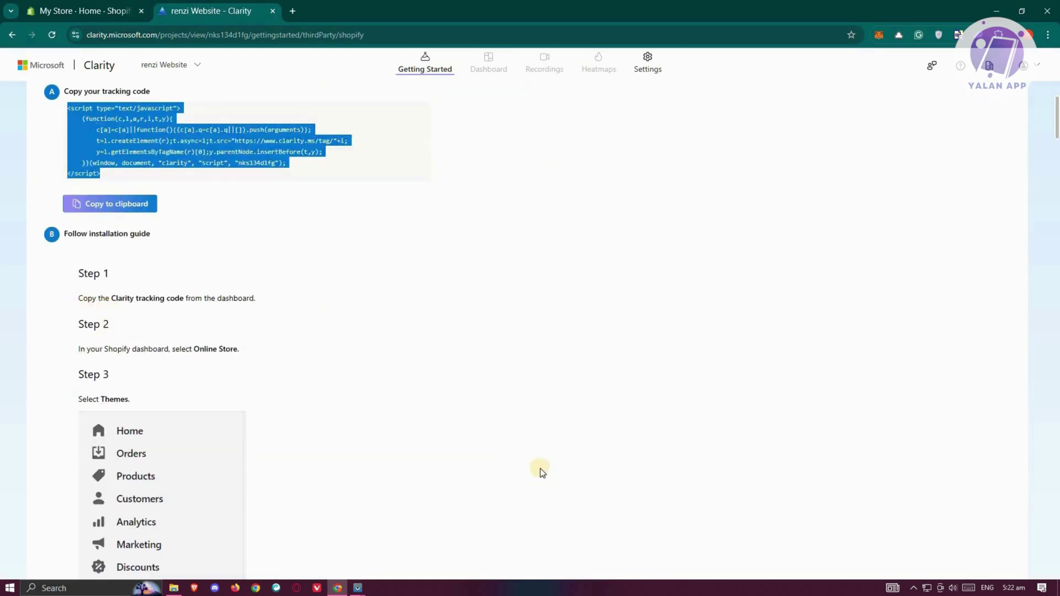
pyautogui.click(110, 203)
# Step: Open Edit code for the Spotlight theme from Shopify's Online Store > Themes
pyautogui.scroll(-2, 122, 200)
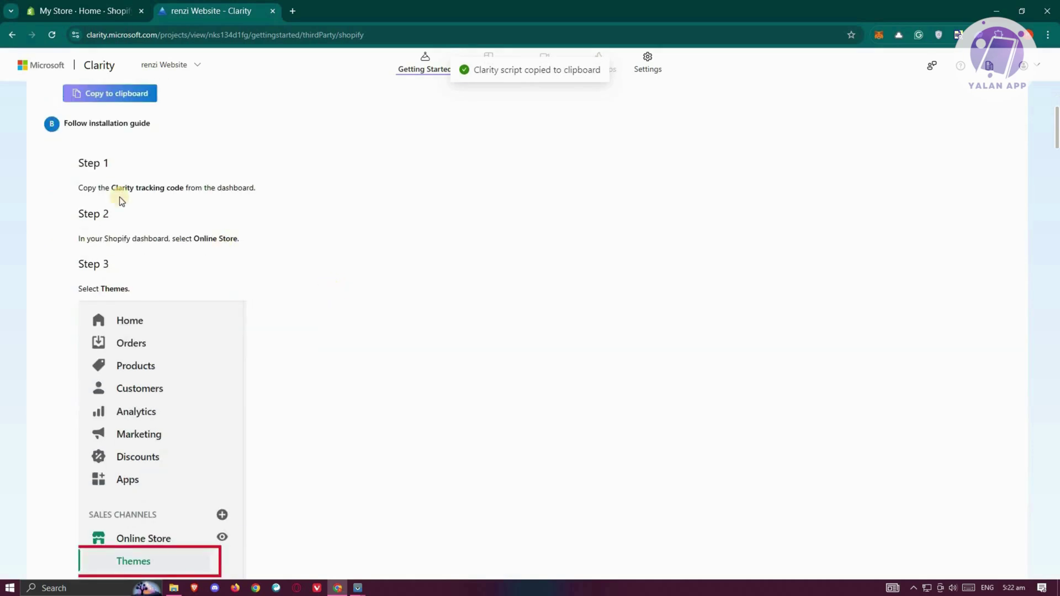
pyautogui.scroll(-1, 116, 193)
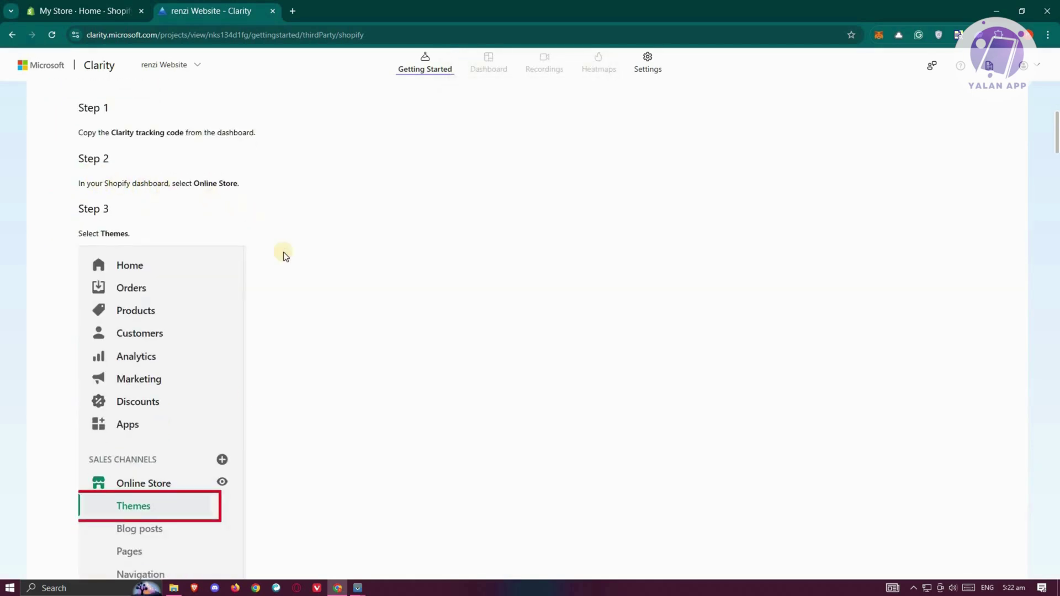
pyautogui.scroll(-6, 193, 417)
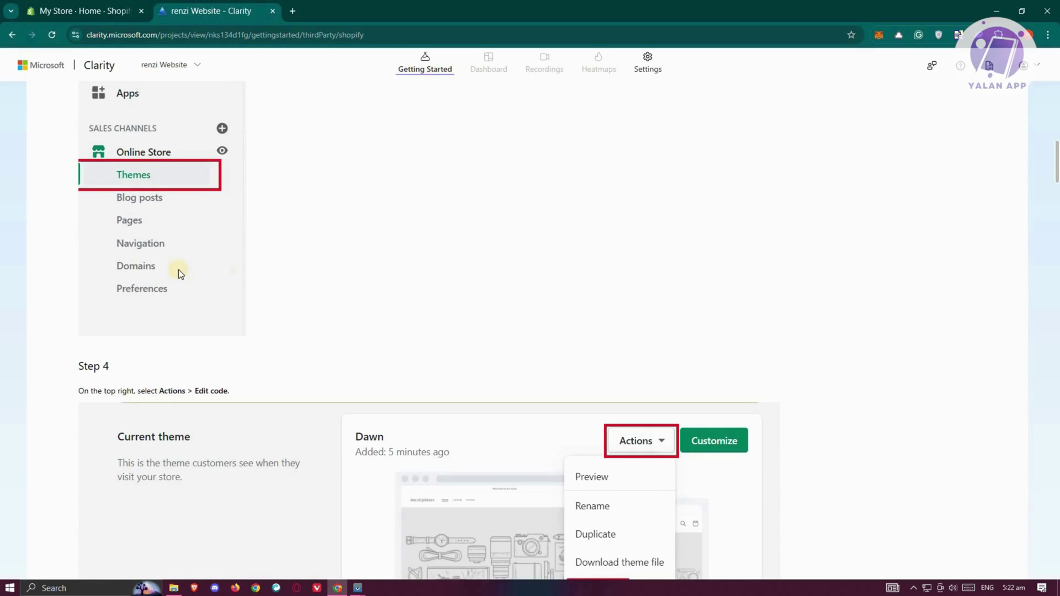
pyautogui.scroll(-3, 178, 272)
pyautogui.click(94, 8)
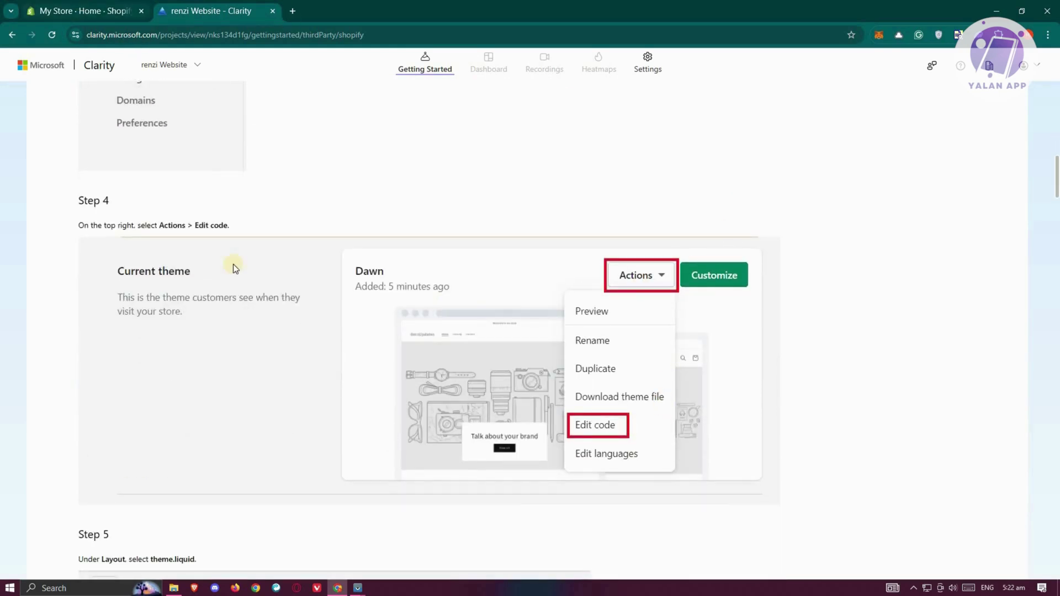
pyautogui.click(73, 243)
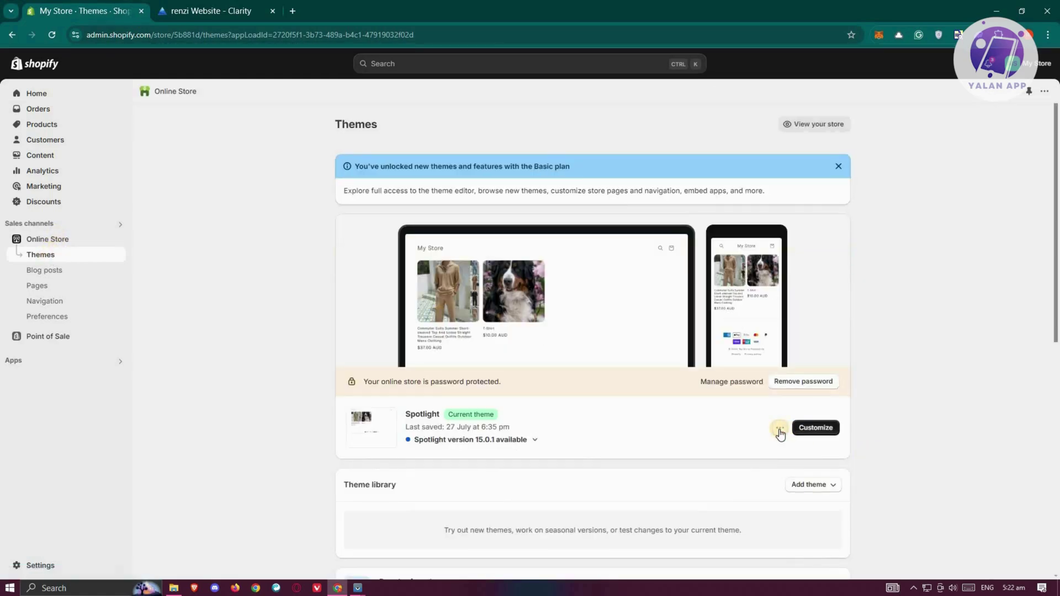
pyautogui.click(780, 428)
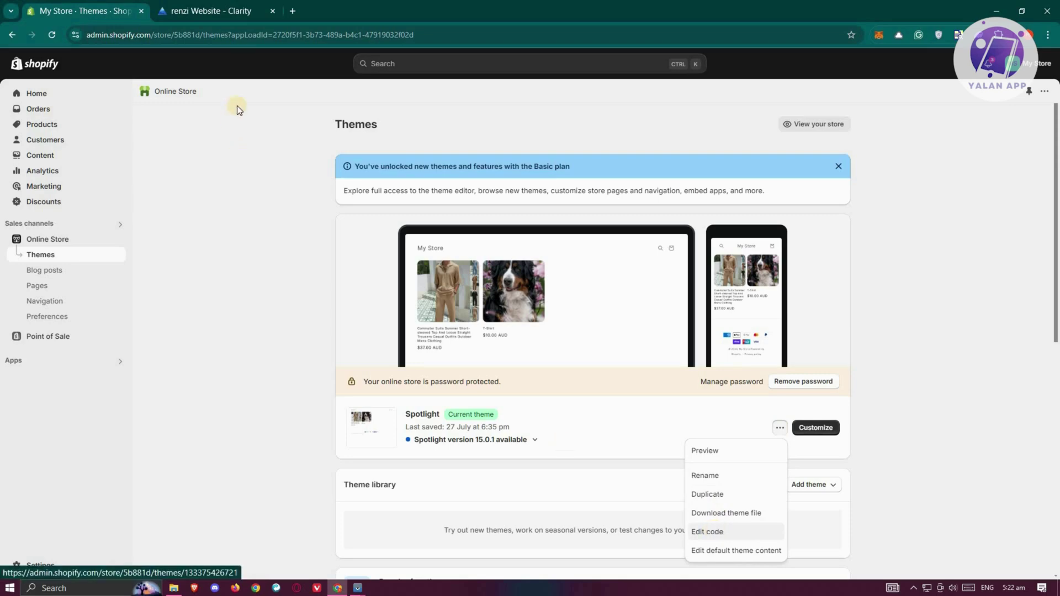
pyautogui.click(225, 3)
# Step: Read Clarity guide Steps 5–7 on pasting the script before </head> in theme.liquid
pyautogui.scroll(-5, 783, 404)
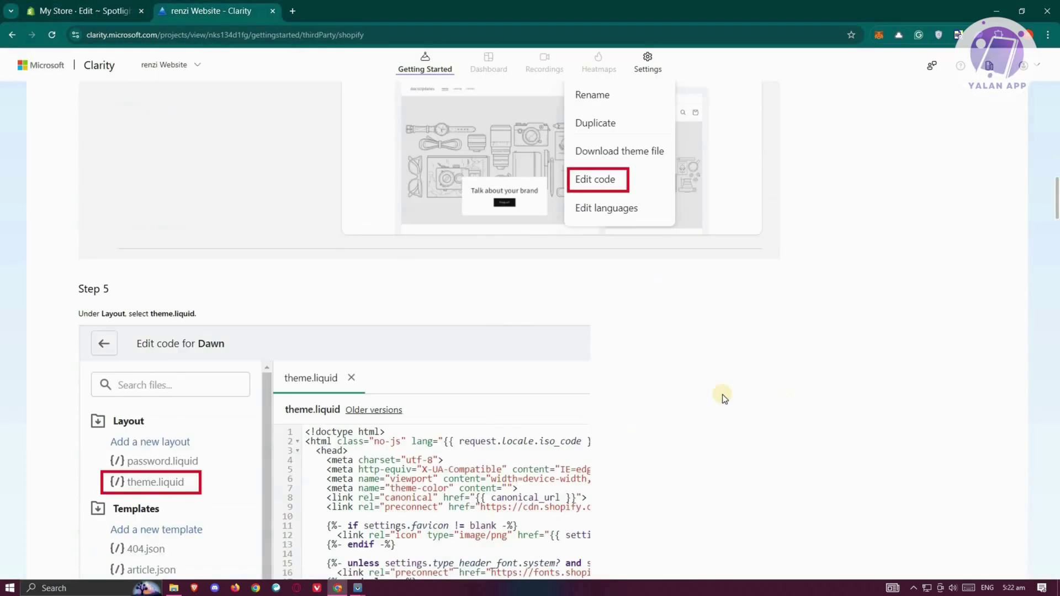
pyautogui.scroll(-2, 143, 289)
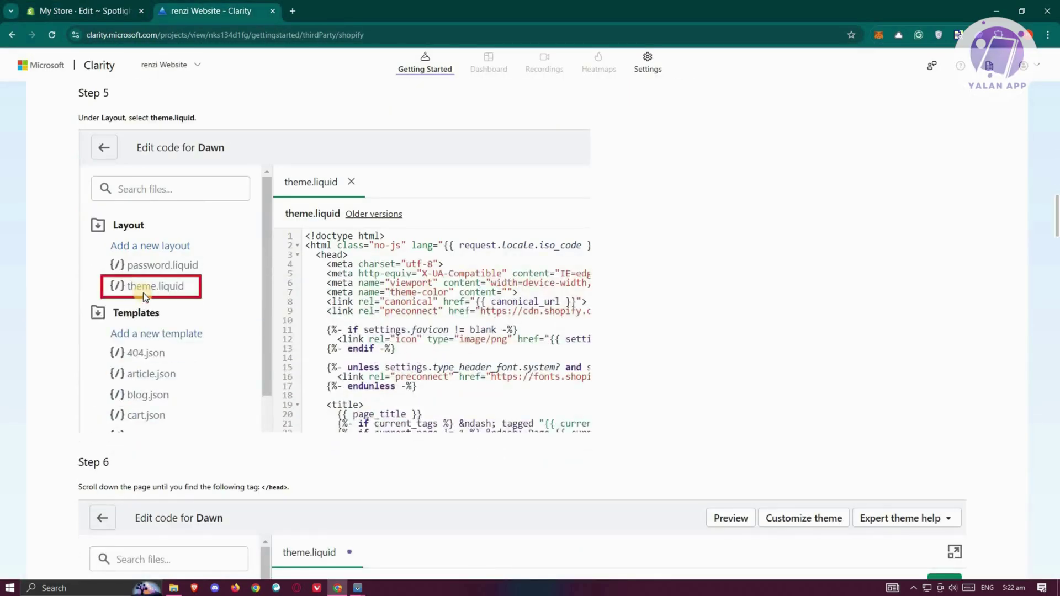
pyautogui.scroll(-4, 143, 287)
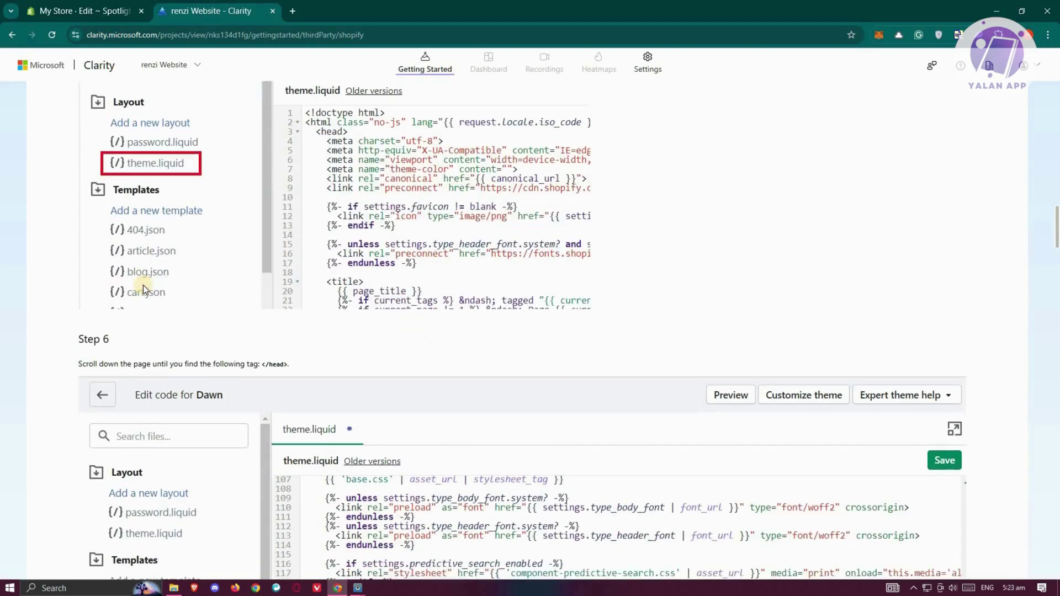
pyautogui.scroll(-4, 143, 284)
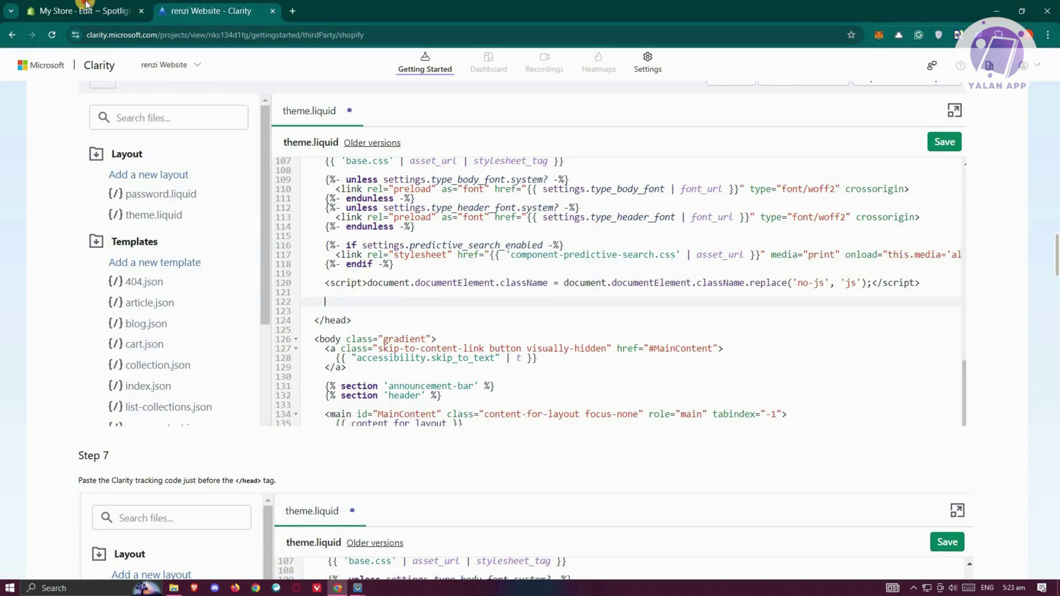
pyautogui.hotkey('ctrl', 'Tab')
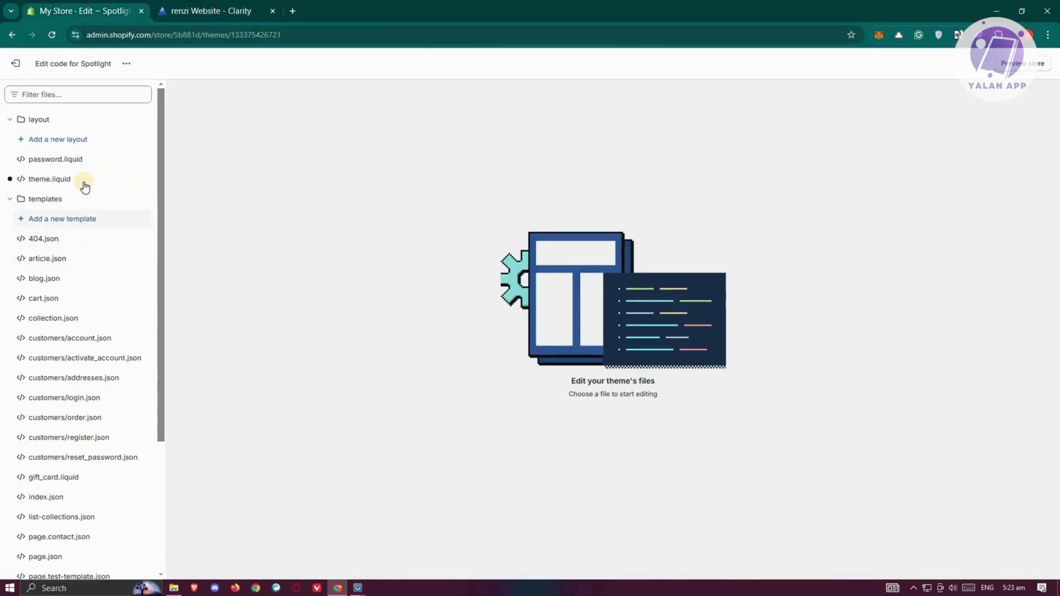
# Step: Open layout/theme.liquid in the Spotlight code editor and look over its <head> markup
pyautogui.click(25, 182)
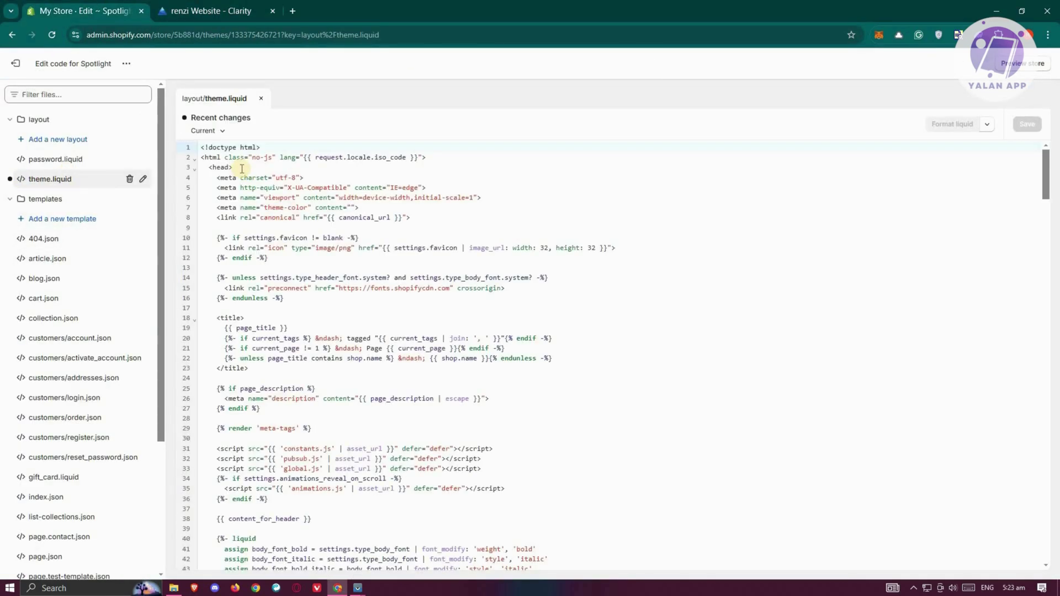
pyautogui.click(241, 168)
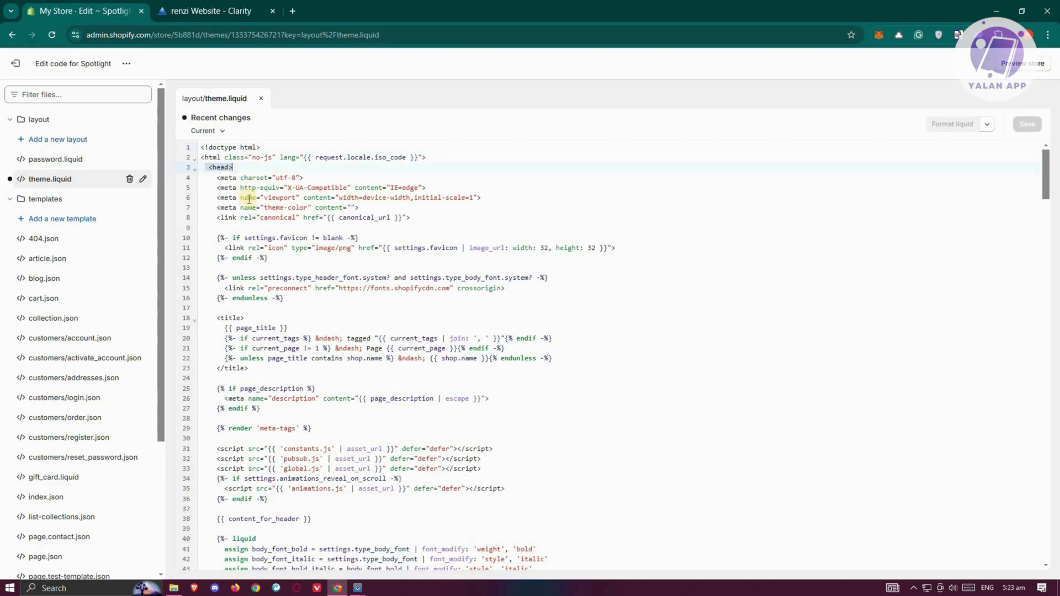
pyautogui.scroll(-12, 249, 199)
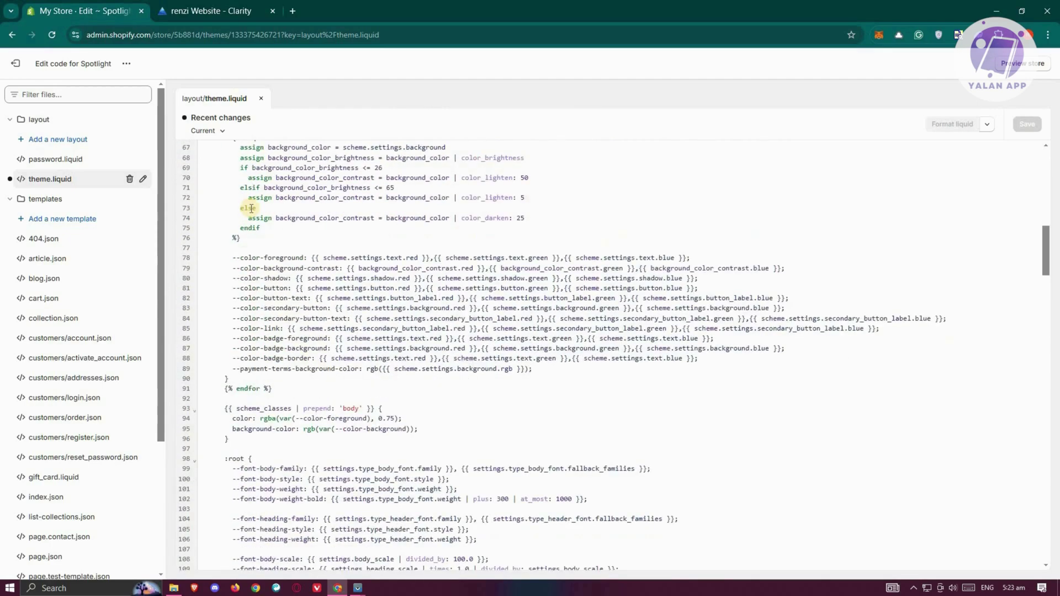
pyautogui.scroll(-20, 251, 208)
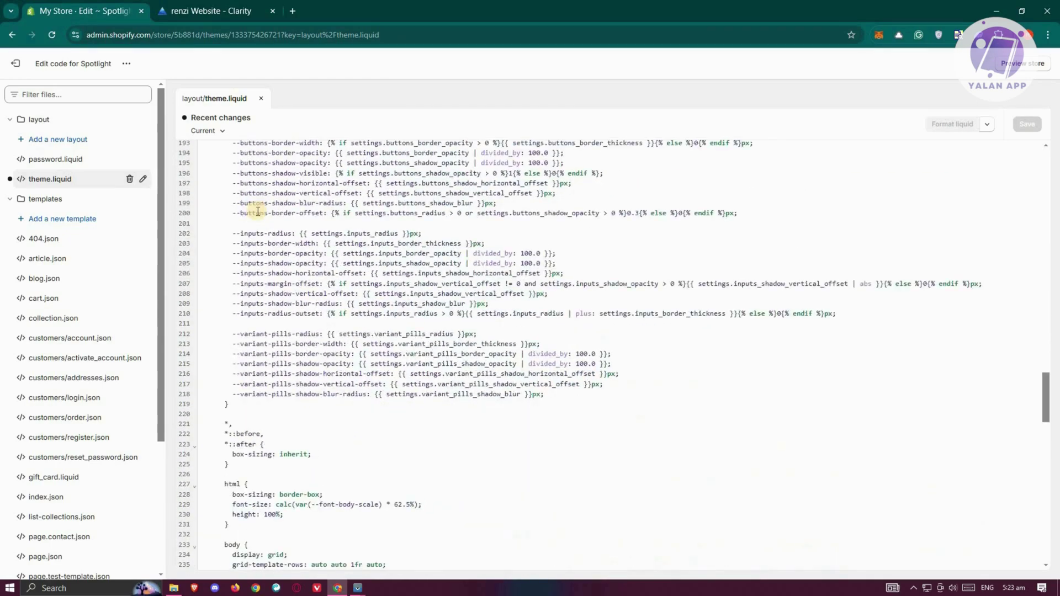
pyautogui.scroll(-4, 258, 211)
pyautogui.scroll(20, 258, 210)
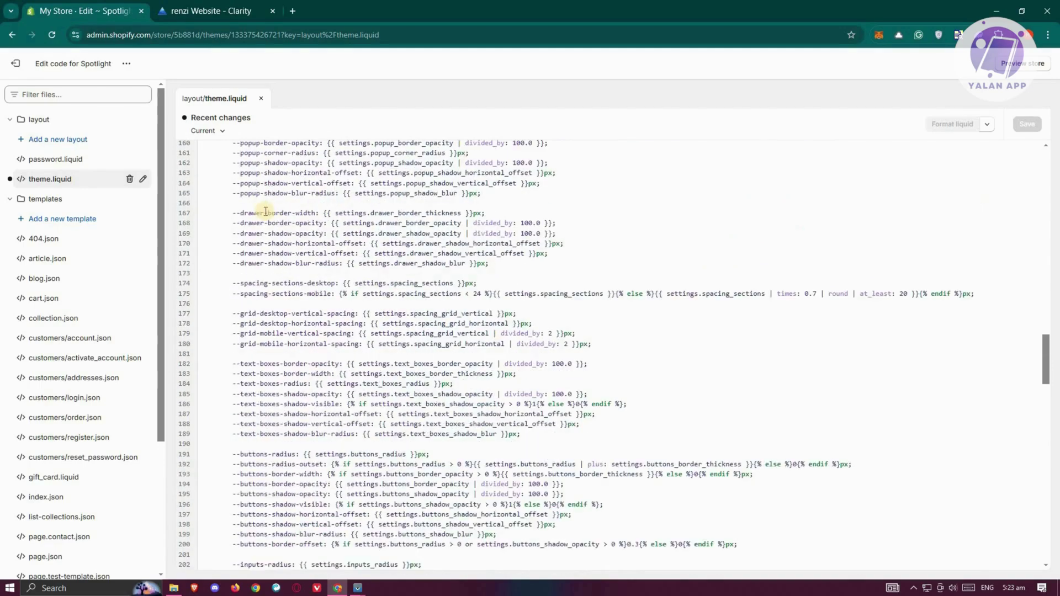
pyautogui.scroll(10, 279, 224)
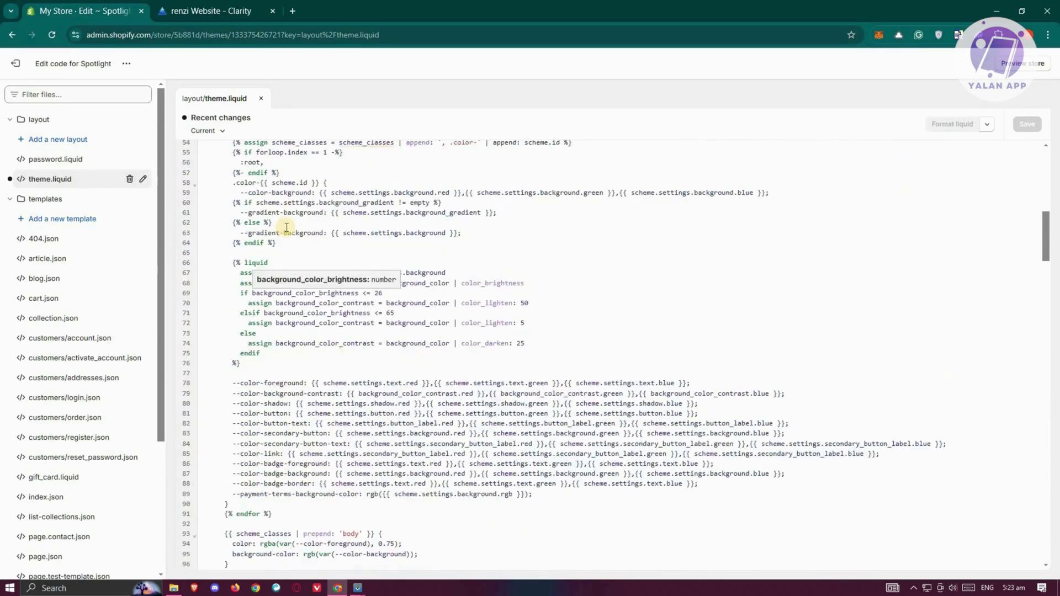
pyautogui.scroll(3, 303, 267)
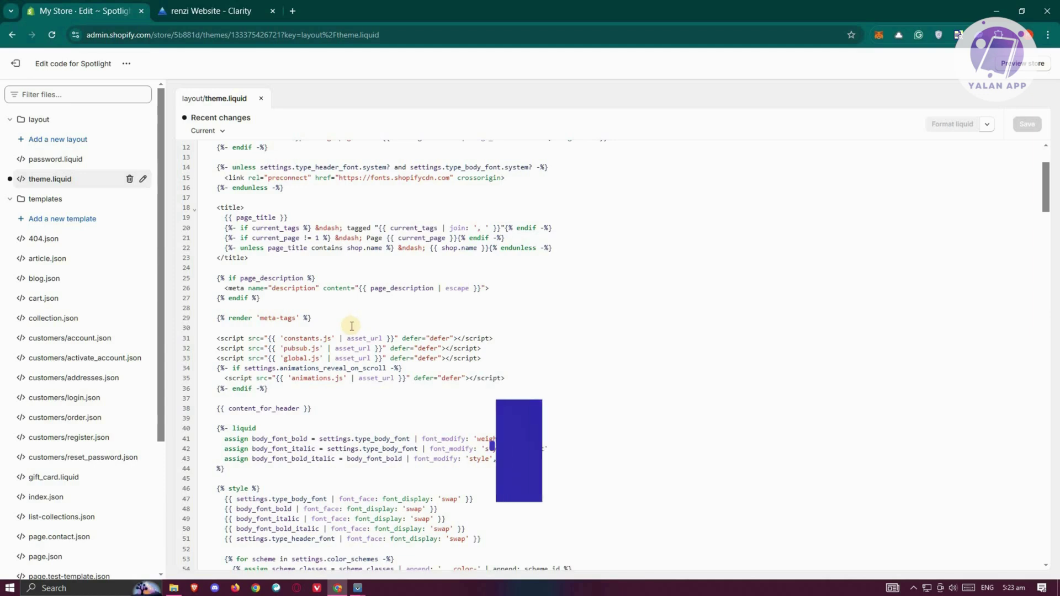
pyautogui.scroll(3, 359, 323)
pyautogui.click(380, 318)
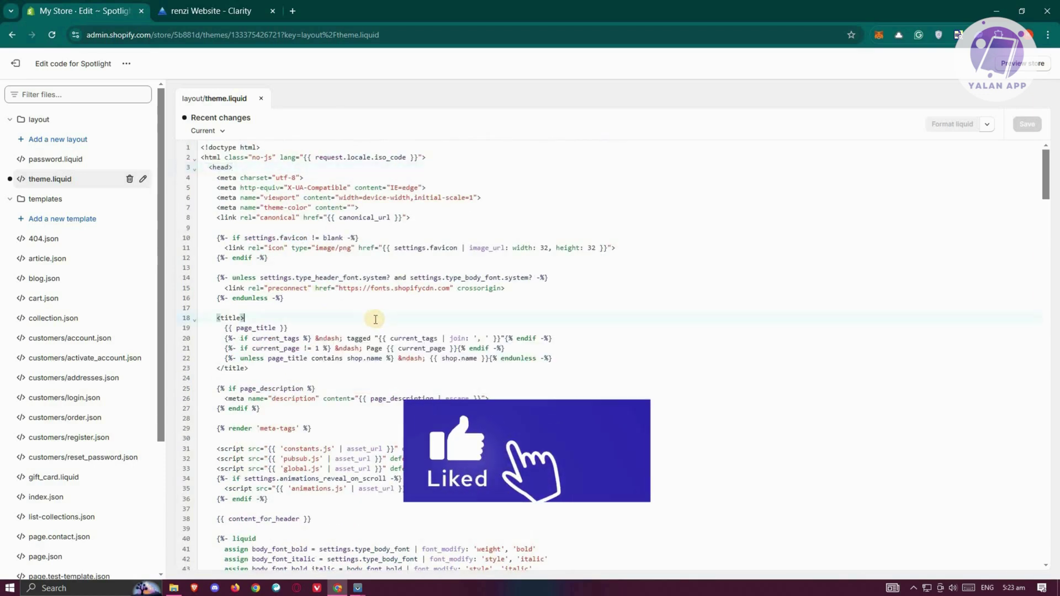
# Step: Search theme.liquid to locate the closing </head> tag
pyautogui.hotkey('ctrl', 'f')
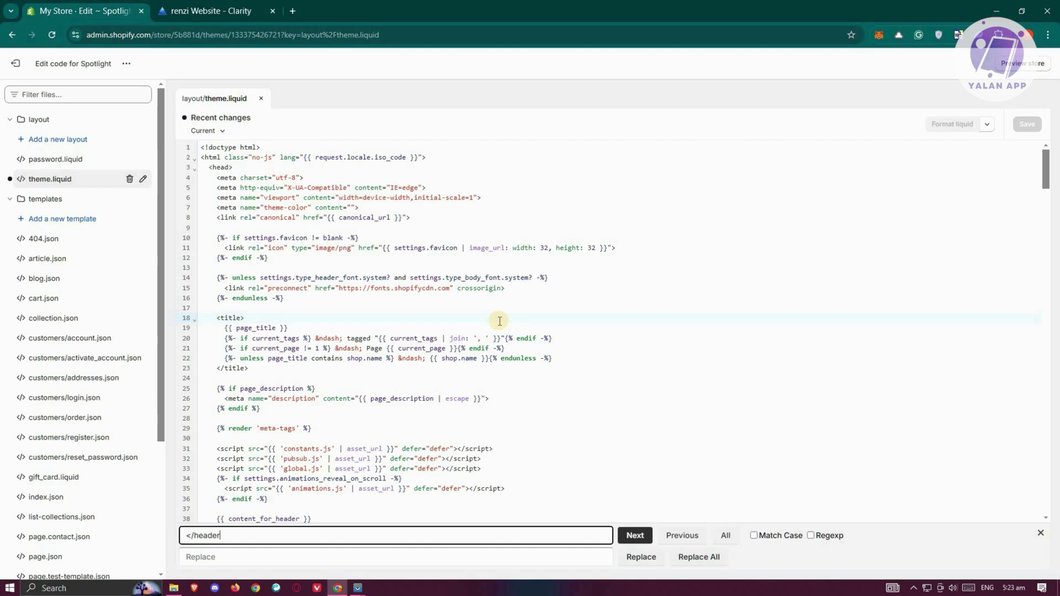
pyautogui.write('</header>')
pyautogui.click(628, 540)
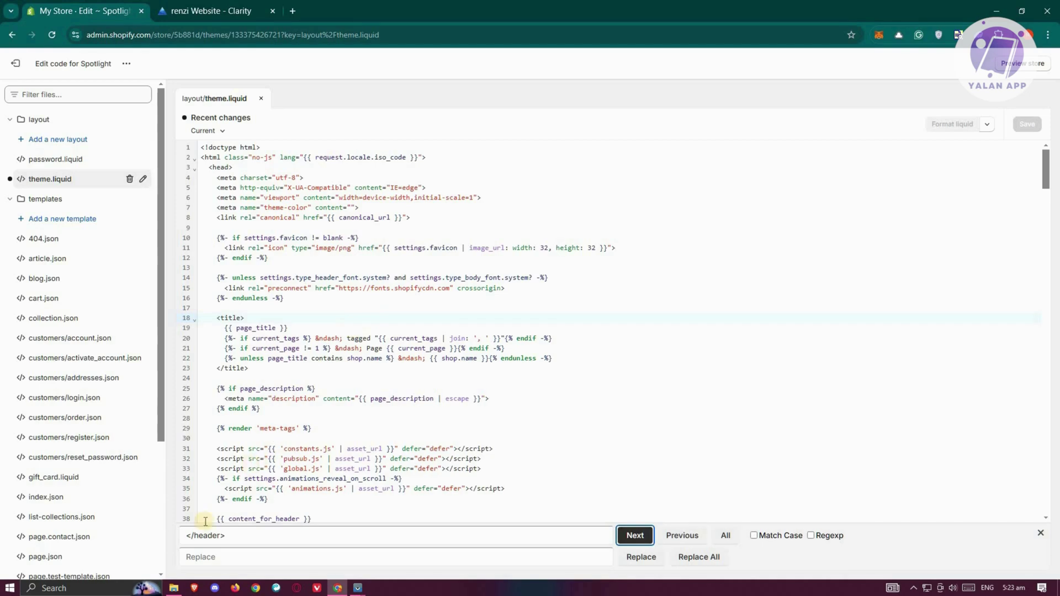
pyautogui.click(219, 535)
pyautogui.press('BackSpace')
pyautogui.press('BackSpace')
pyautogui.click(636, 538)
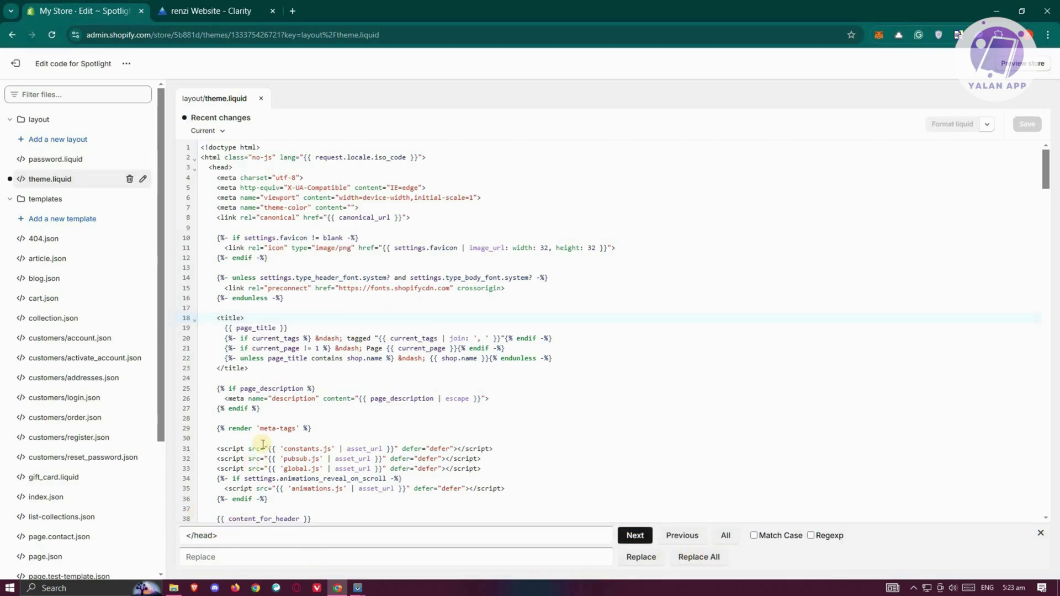
pyautogui.scroll(-4, 275, 287)
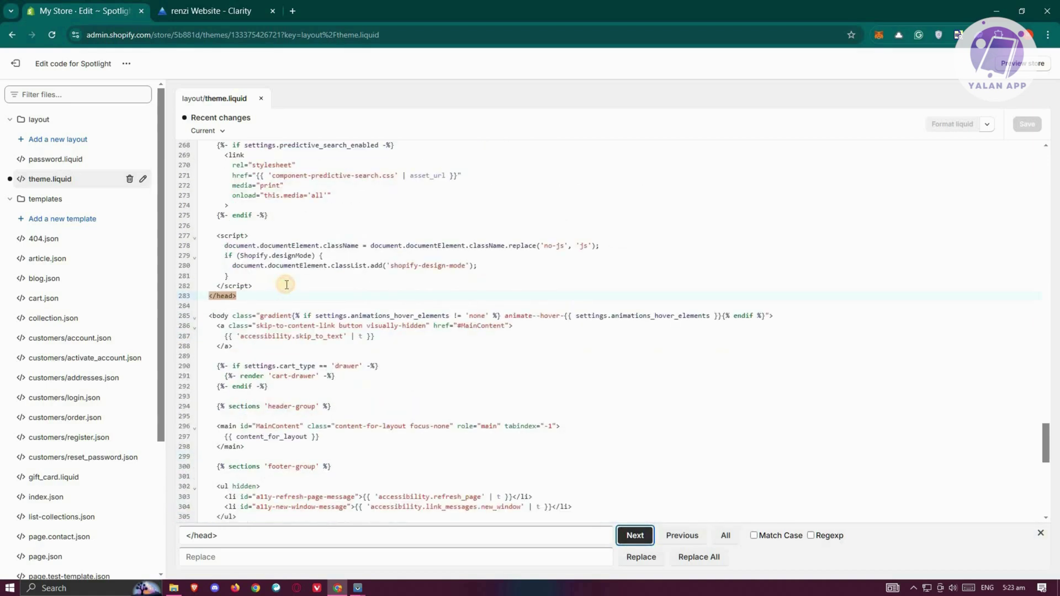
# Step: Paste the Clarity tracking script on a new line above </head> and save theme.liquid
pyautogui.click(287, 285)
pyautogui.press('Return')
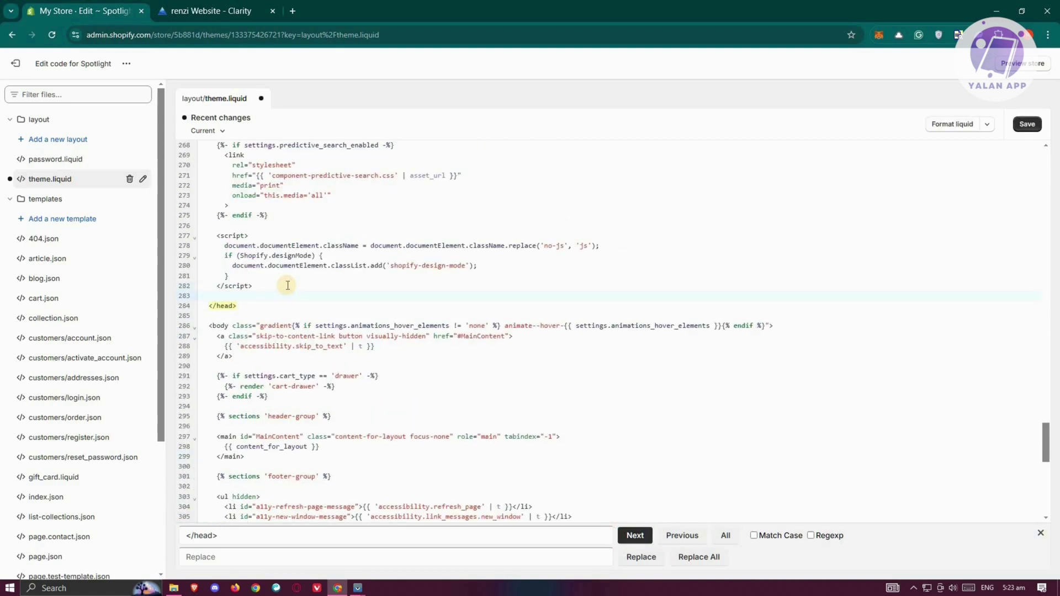
pyautogui.write('<script type="text/javascript">     (function(c,l,a,r,i,t,y){         c[a]=c[a]||function(){(c[a].q=c[a].q||[]).push(arguments)};         t=l.createElement(r);t.async=1;t.src="https://www.clarity.ms/tag/"+i;         y=l.getElementsByTagName(r)[0];y.parentNode.insertBefore(t,y);     })(window, document, "clarity", "script", "nks134d1fg"); </script>')
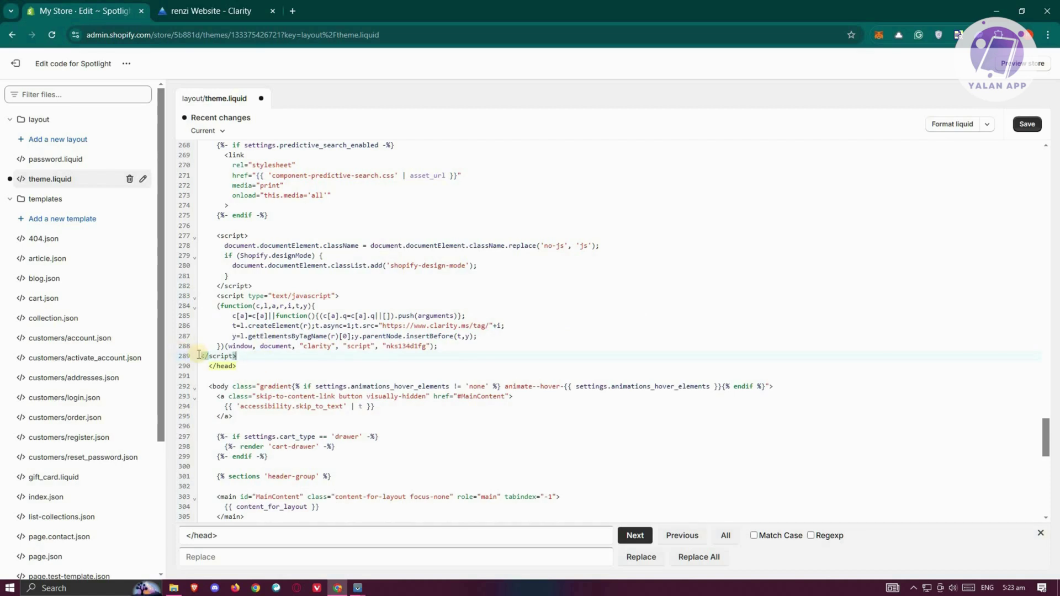
pyautogui.click(1027, 124)
# Step: Read Clarity guide Steps 7–10, up to the Checkout settings step
pyautogui.click(212, 10)
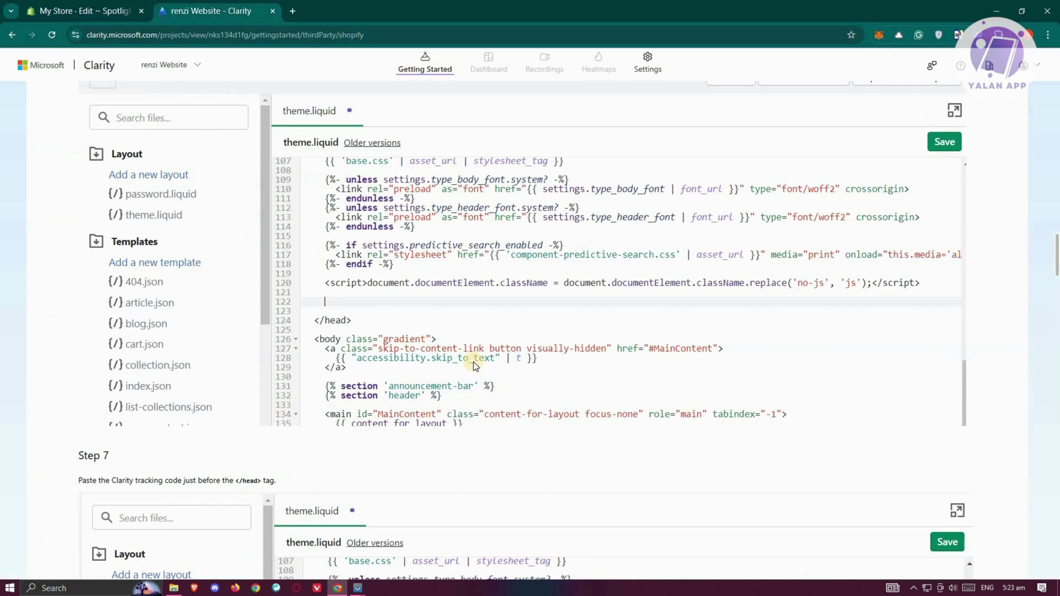
pyautogui.scroll(-4, 113, 264)
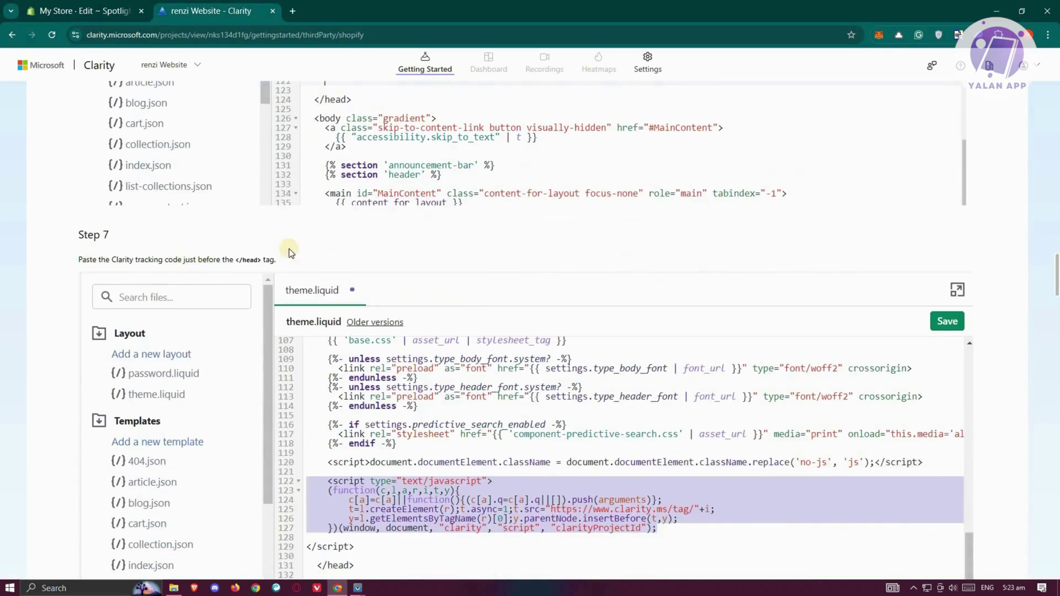
pyautogui.scroll(-4, 309, 354)
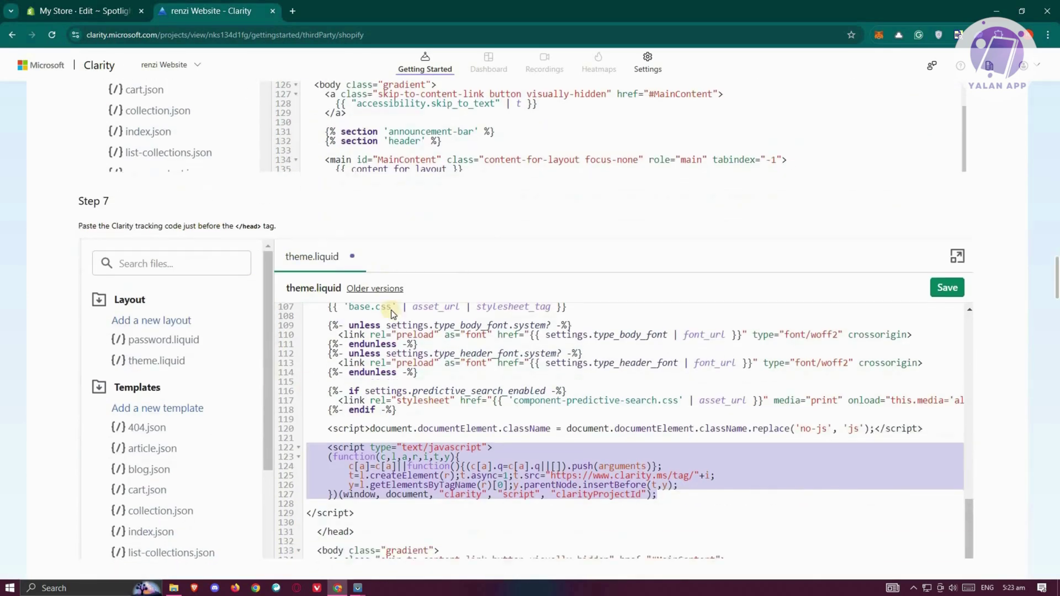
pyautogui.scroll(-3, 396, 168)
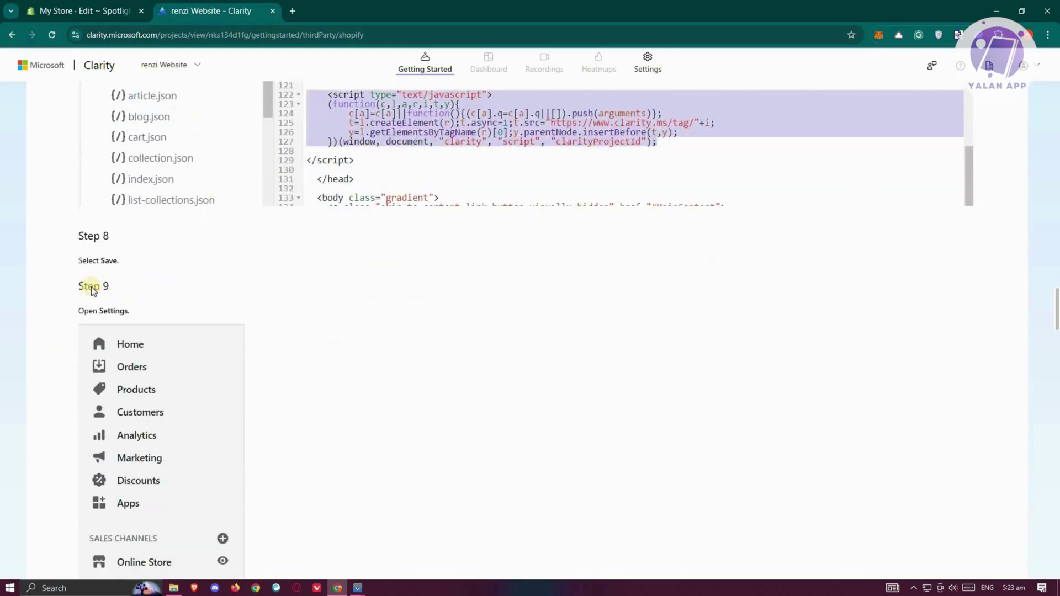
pyautogui.scroll(-8, 148, 372)
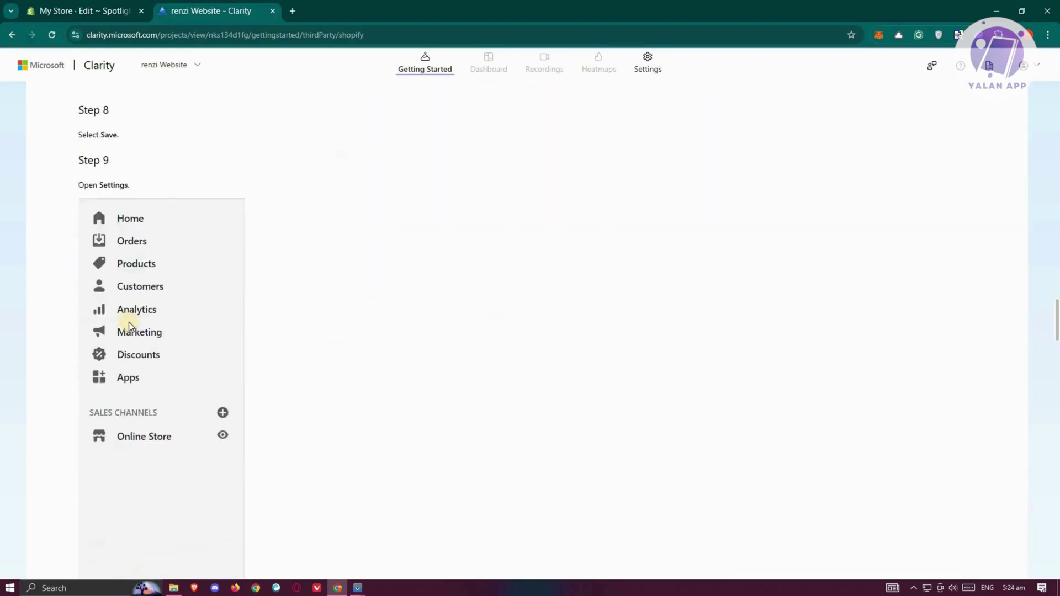
pyautogui.scroll(-5, 144, 329)
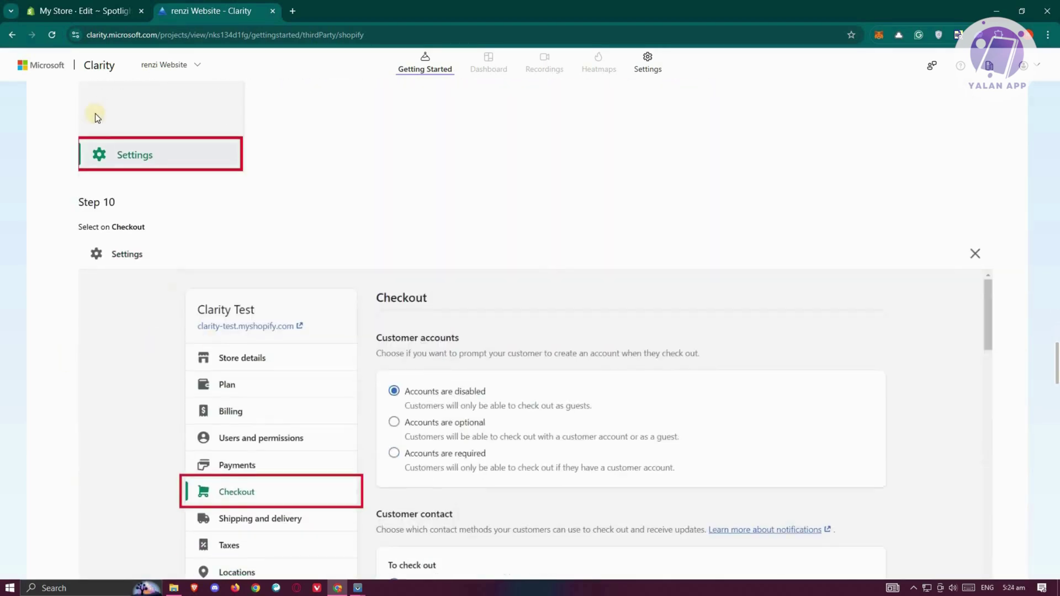
pyautogui.hotkey('ctrl', 'Tab')
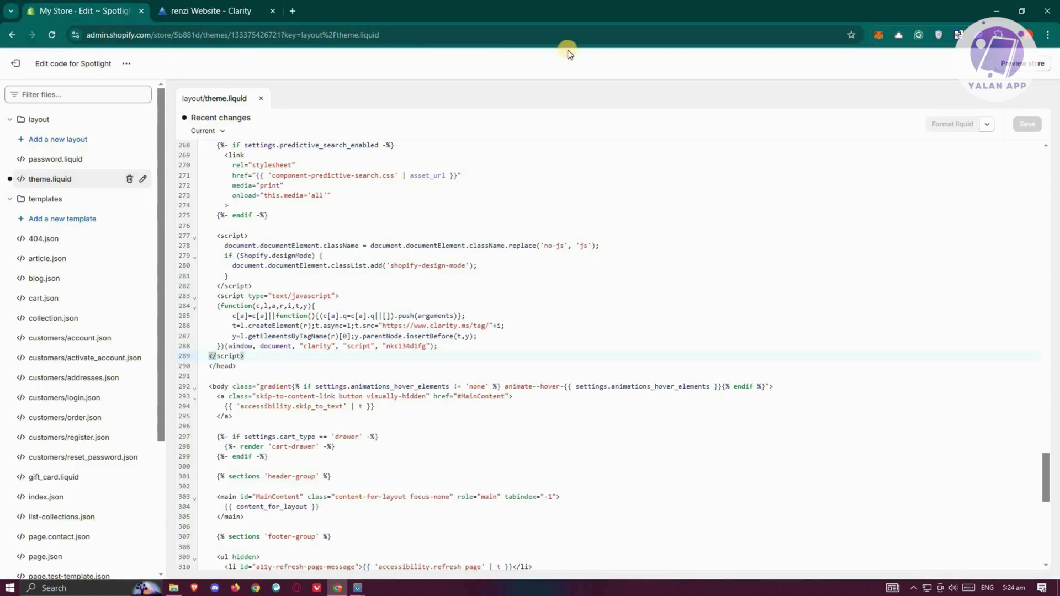
# Step: Go from the code editor to Settings > Checkout and scroll down the Checkout settings
pyautogui.click(15, 64)
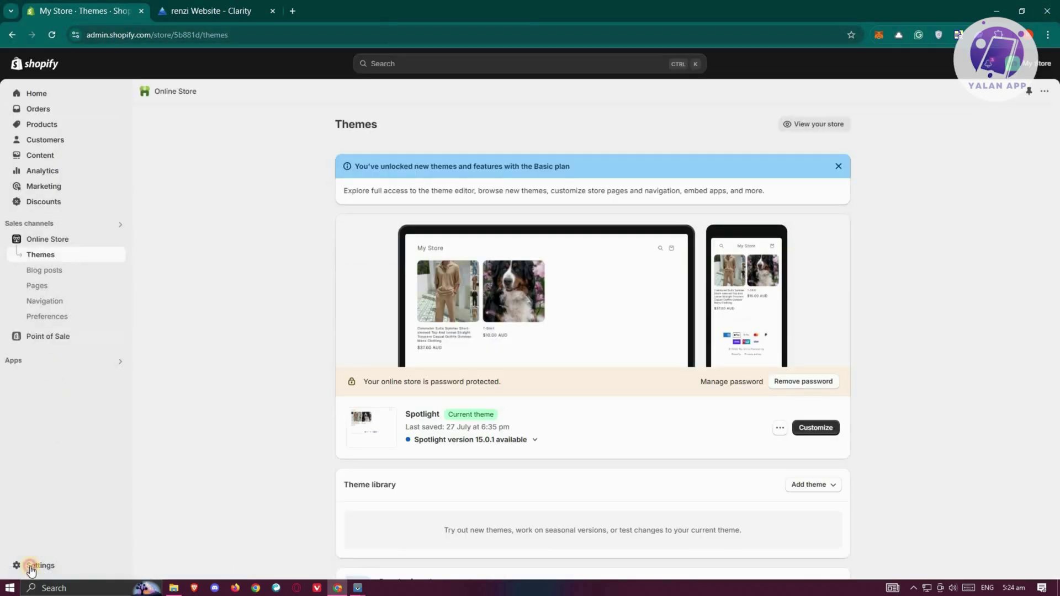
pyautogui.click(90, 553)
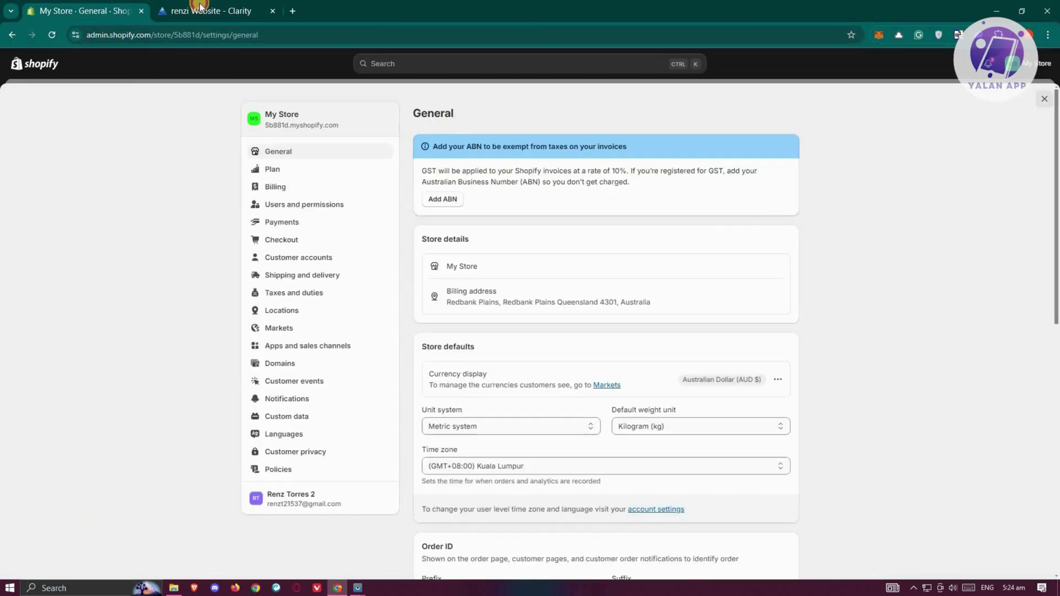
pyautogui.hotkey('ctrl', 'Tab')
pyautogui.hotkey('ctrl', 'Tab')
pyautogui.click(293, 239)
pyautogui.hotkey('ctrl', 'Tab')
pyautogui.scroll(-7, 439, 311)
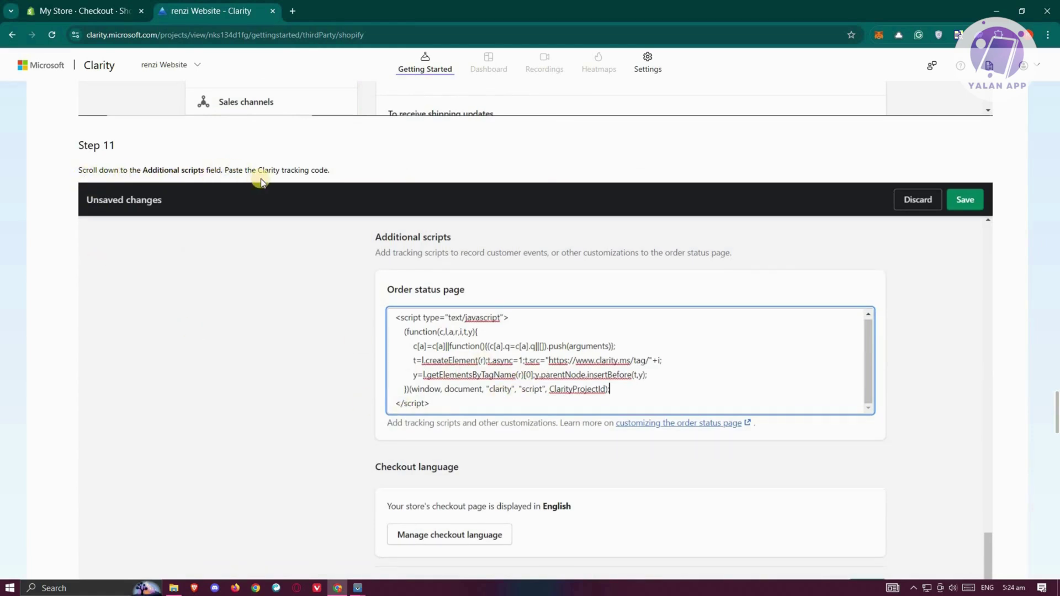
pyautogui.click(73, 8)
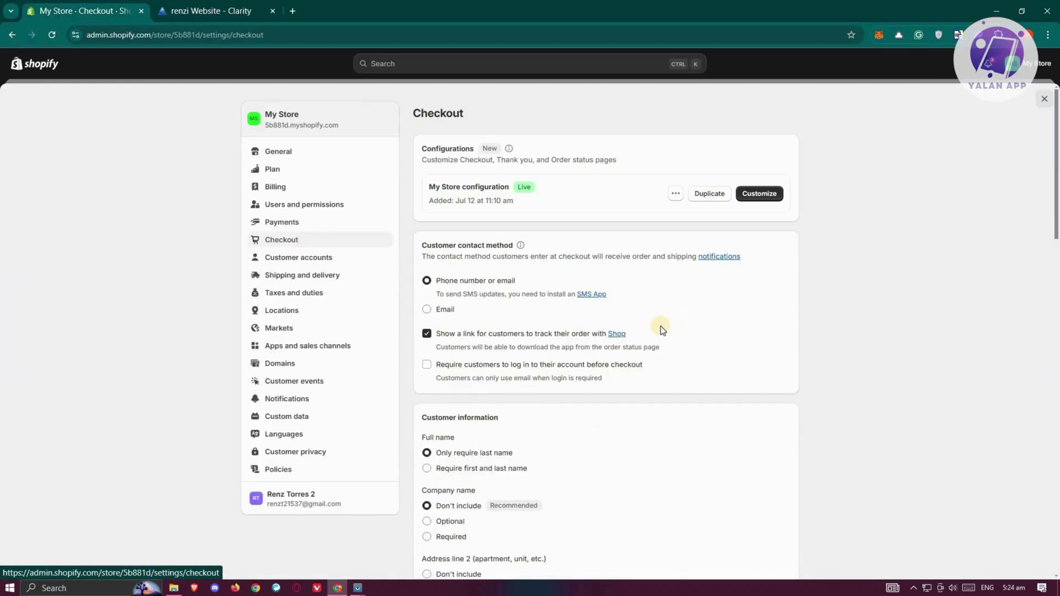
pyautogui.scroll(-10, 554, 312)
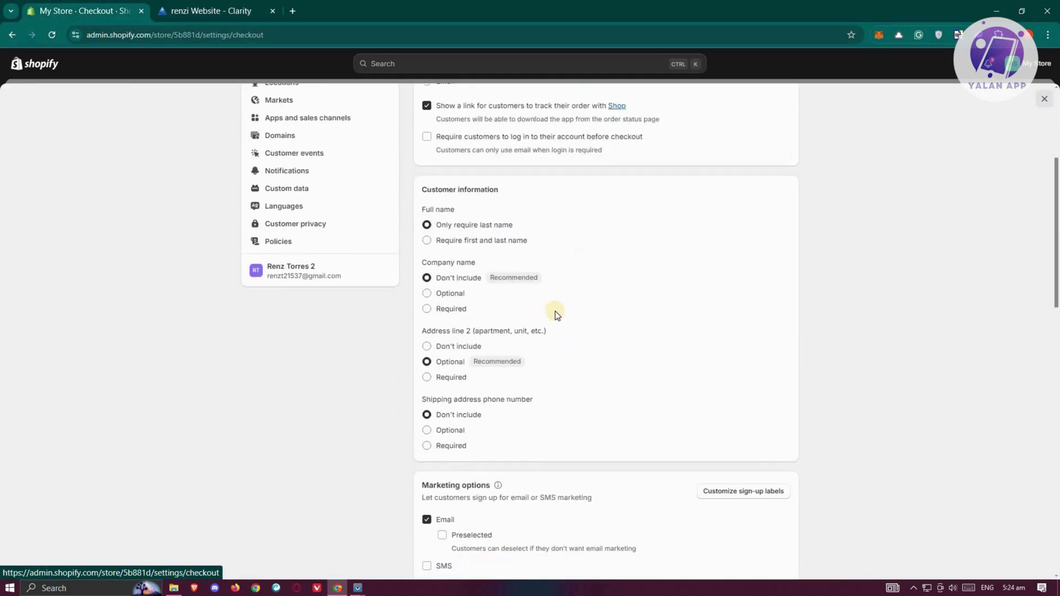
pyautogui.hotkey('ctrl', 'Tab')
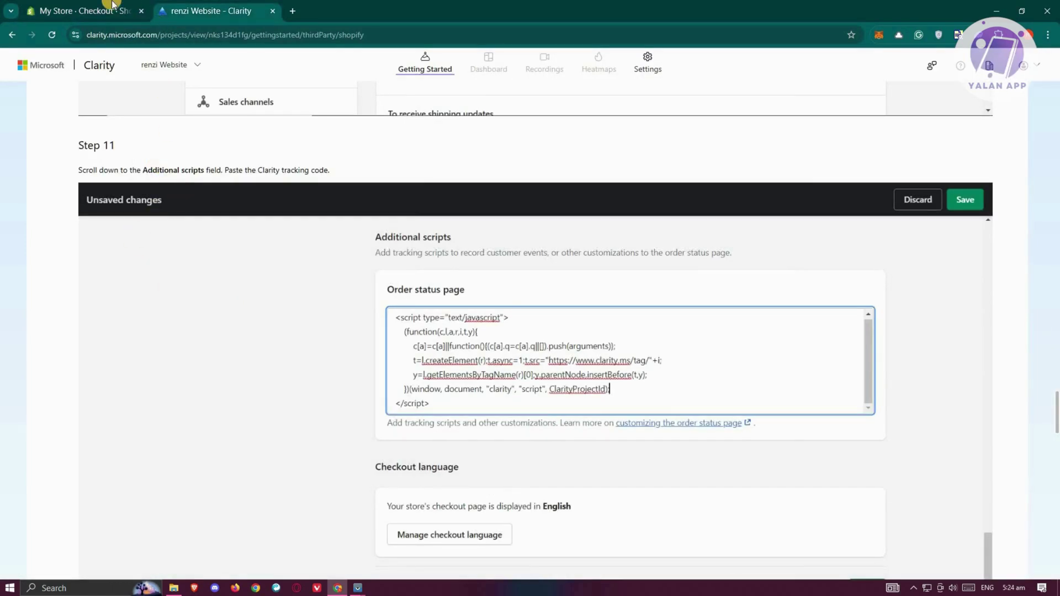
pyautogui.hotkey('ctrl', 'Tab')
pyautogui.scroll(-7, 356, 360)
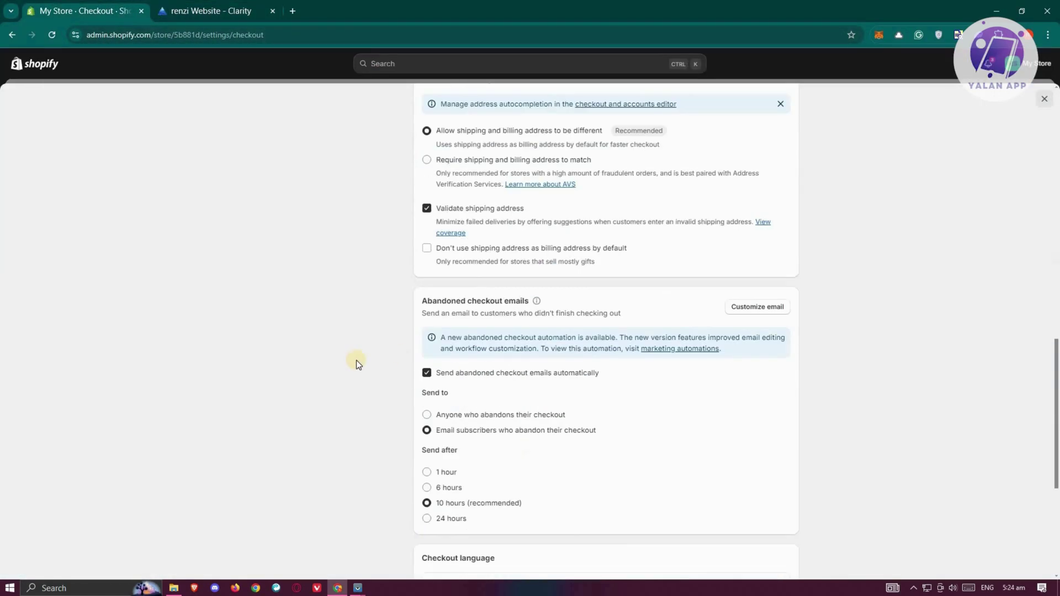
pyautogui.scroll(-1, 354, 364)
# Step: Search the Checkout page for 'additiona' and scroll to the Order status page additional scripts section
pyautogui.hotkey('ctrl', 'f')
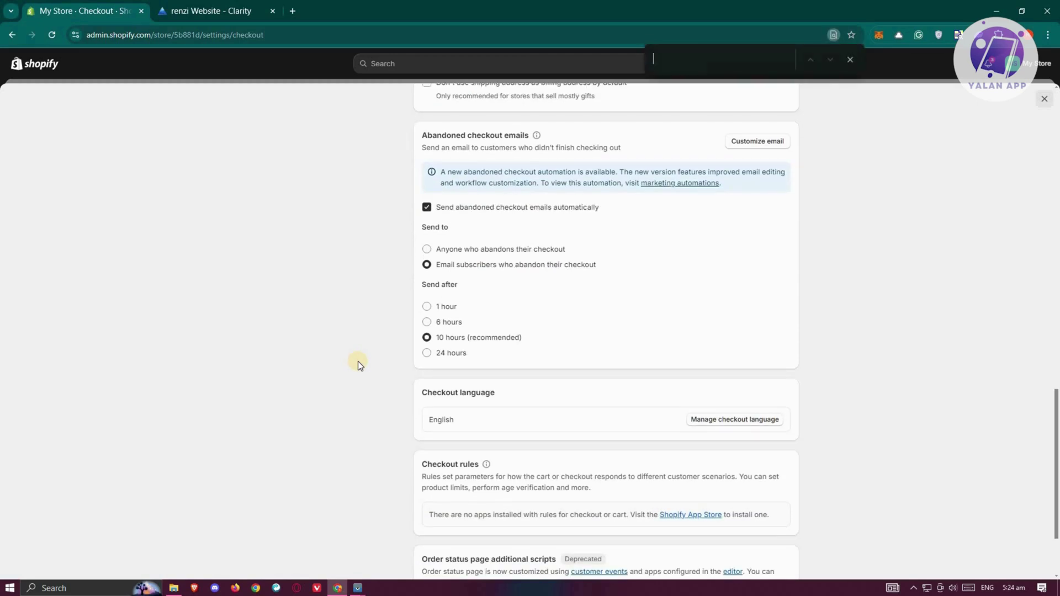
pyautogui.write('additiona')
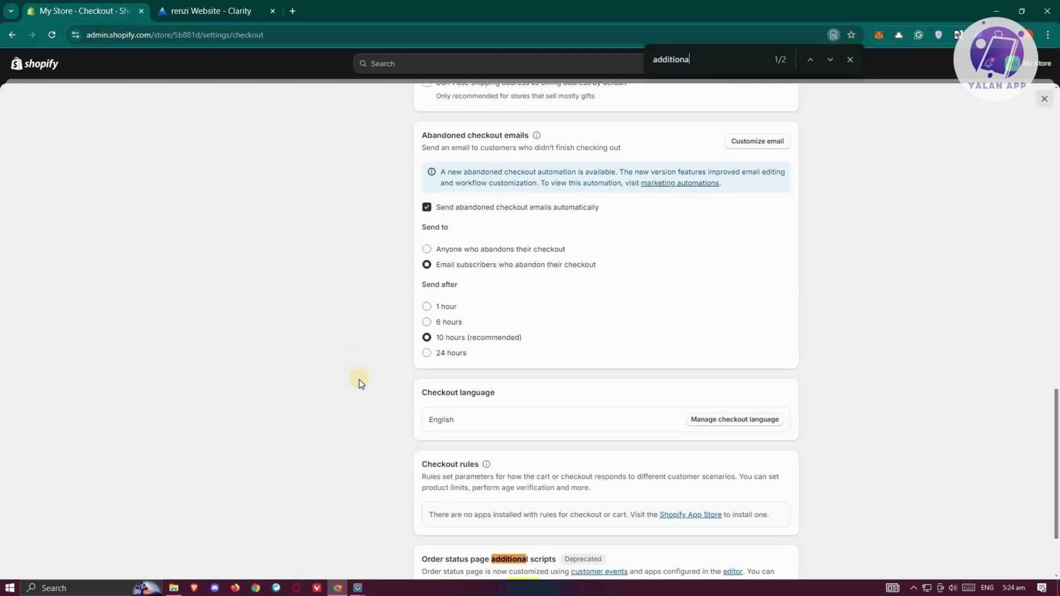
pyautogui.press('Return')
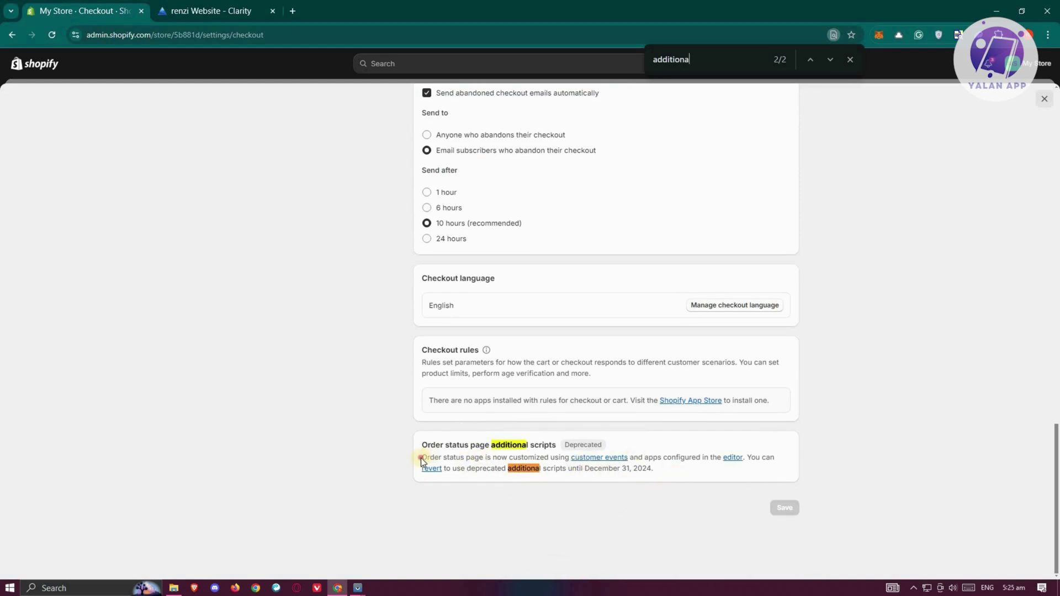
pyautogui.moveTo(421, 459); pyautogui.dragTo(592, 459)
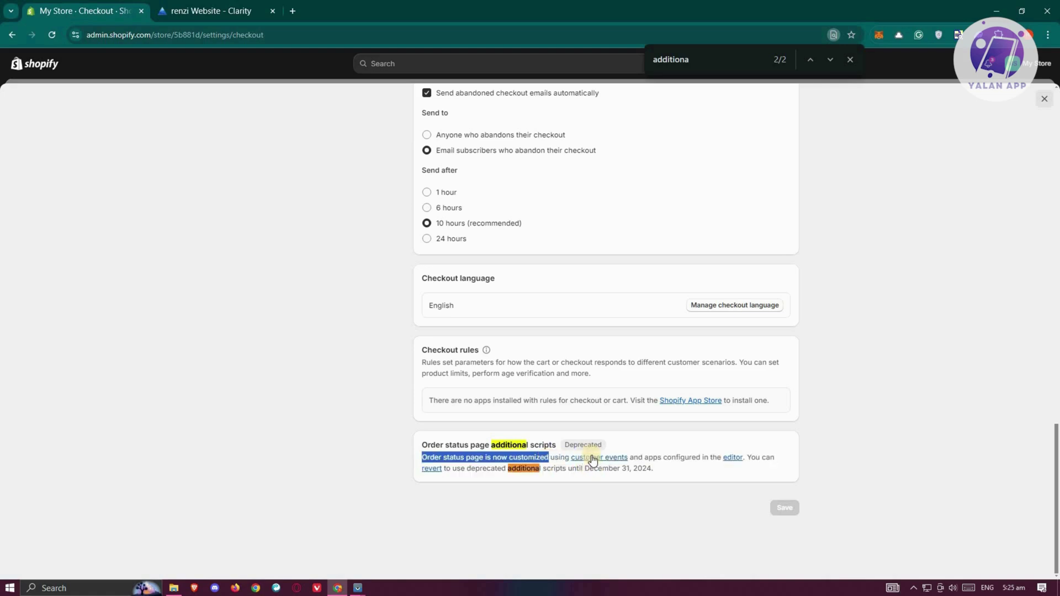
pyautogui.click(594, 460)
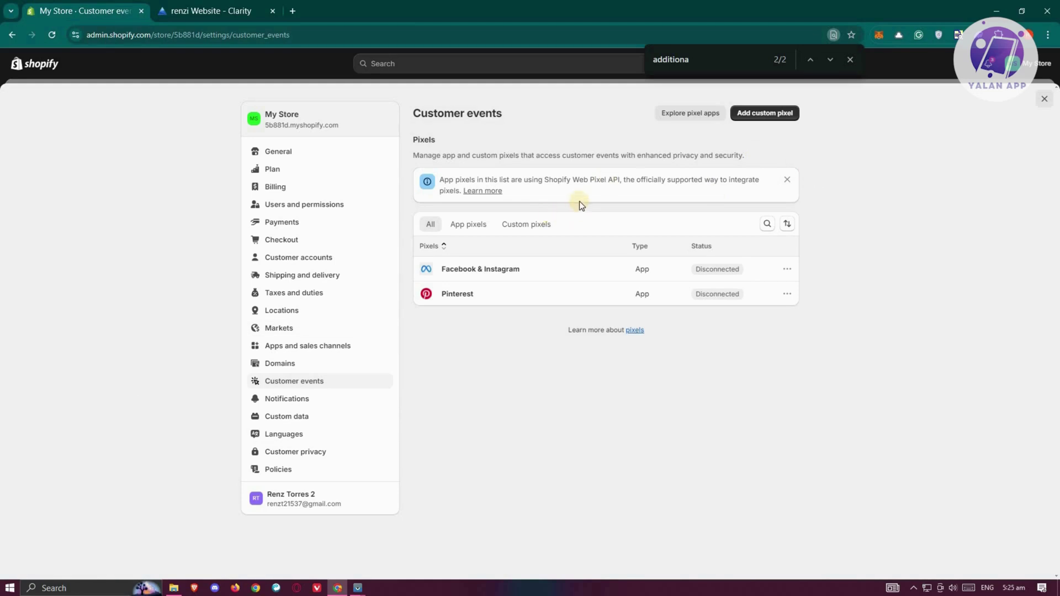
pyautogui.click(11, 34)
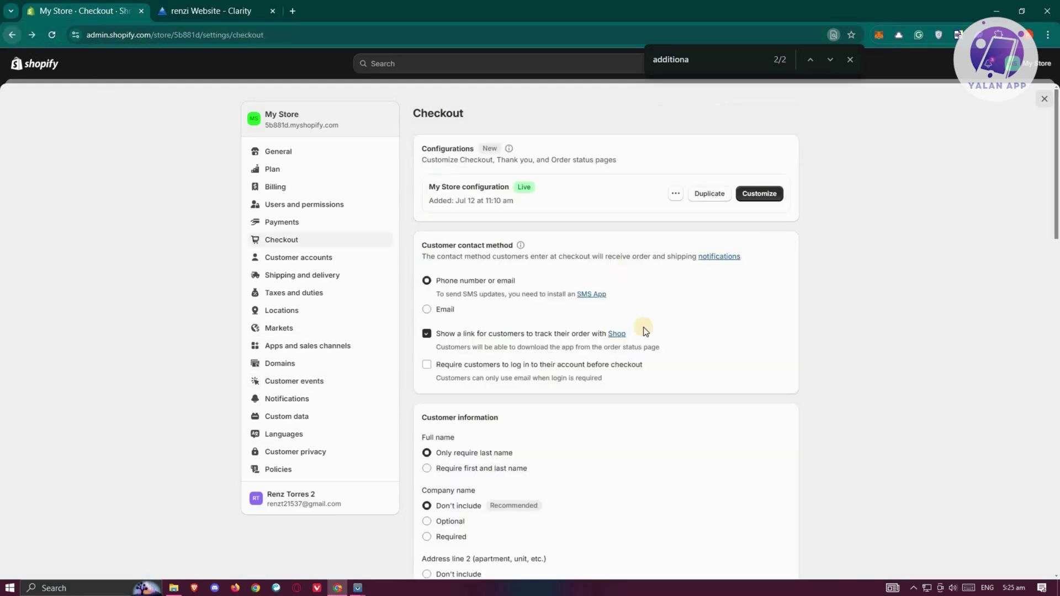
pyautogui.scroll(-5, 640, 359)
pyautogui.scroll(-15, 633, 392)
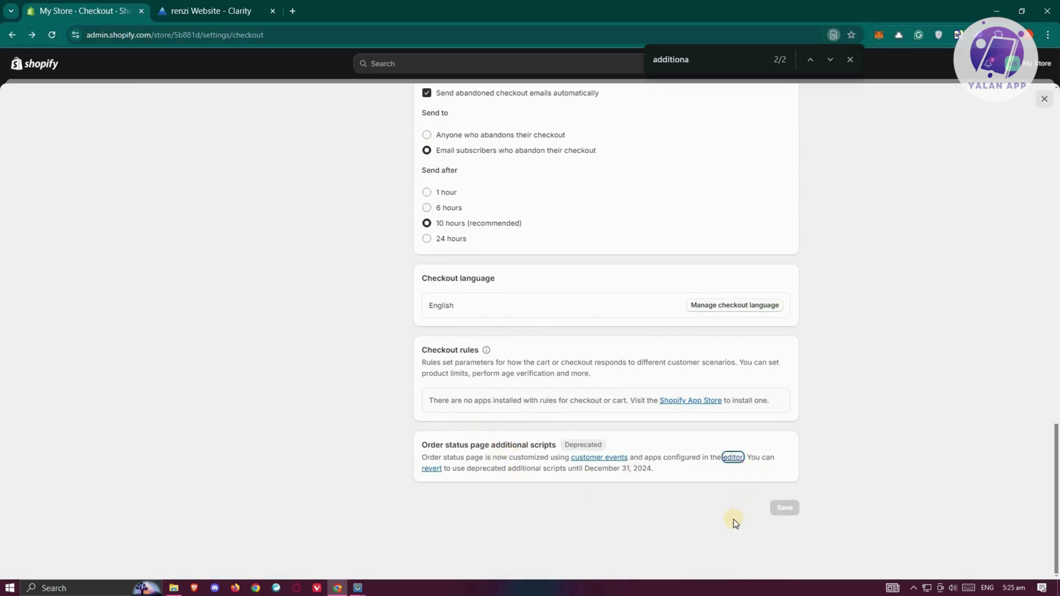
# Step: Revert the order status page to additional scripts with 'Just testing' as the reason
pyautogui.press('Return')
pyautogui.click(11, 34)
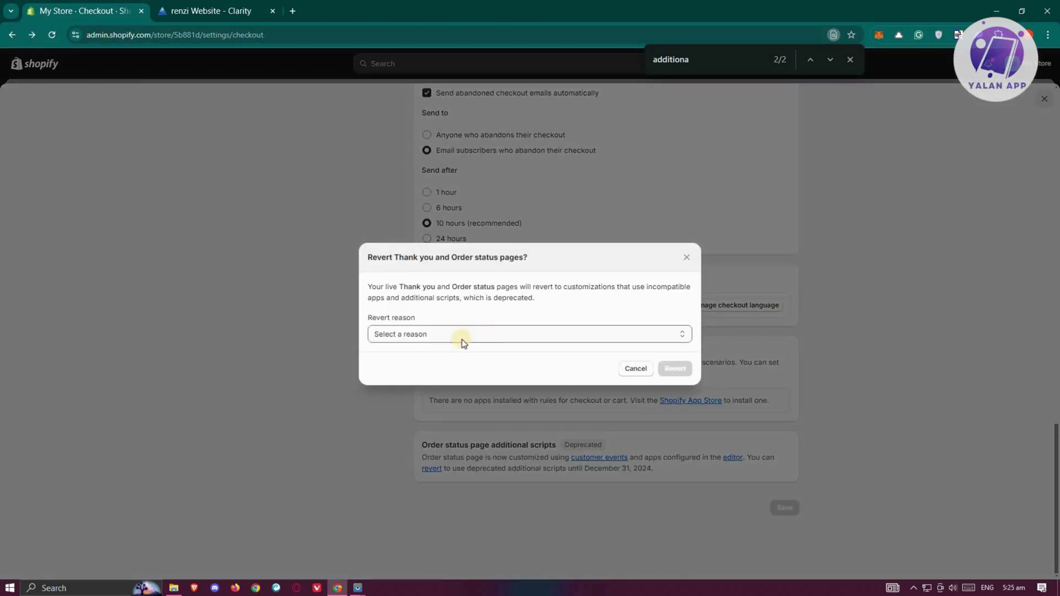
pyautogui.click(461, 339)
pyautogui.press('Return')
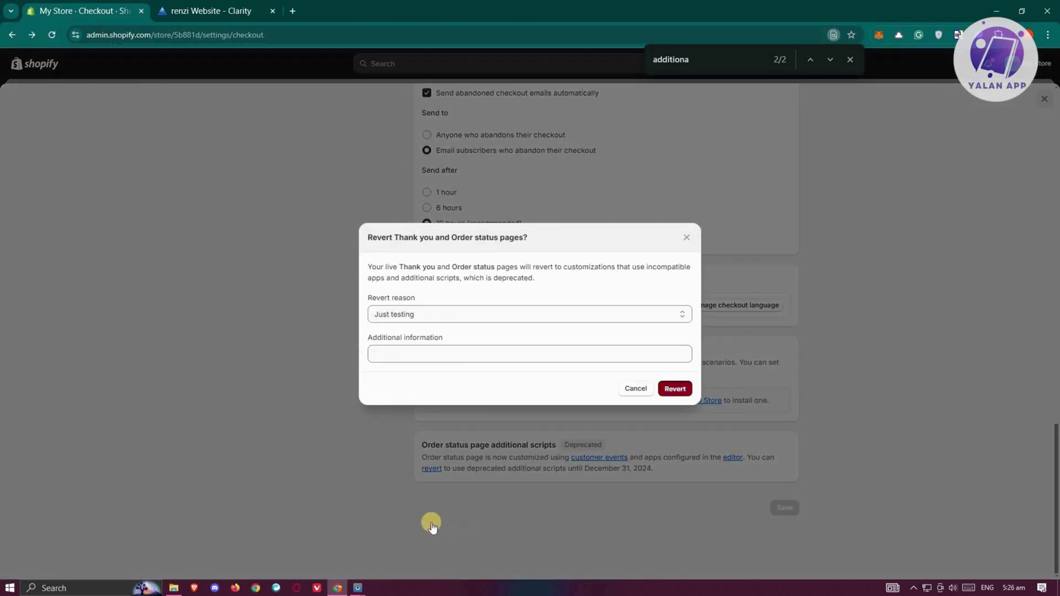
pyautogui.press('Return')
# Step: Paste the Clarity tracking script into the Additional scripts box
pyautogui.scroll(-20, 596, 475)
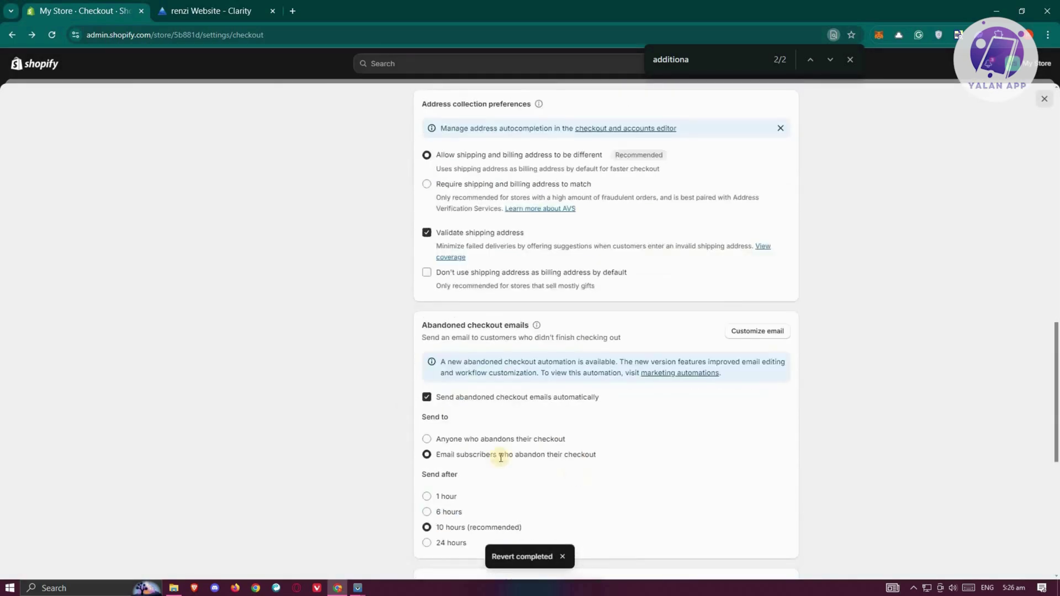
pyautogui.click(493, 268)
pyautogui.write('<script type="text/javascript">     (function(c,l,a,r,i,t,y){         c[a]=c[a]||function(){(c[a].q=c[a].q||[]).push(arguments)};         t=l.createElement(r);t.async=1;t.src="https://www.clarity.ms/tag/"+i;         y=l.getElementsByTagName(r)[0];y.parentNode.insertBefore(t,y);     })(window, document, "clarity", "script", "nks134d1fg"); </script>')
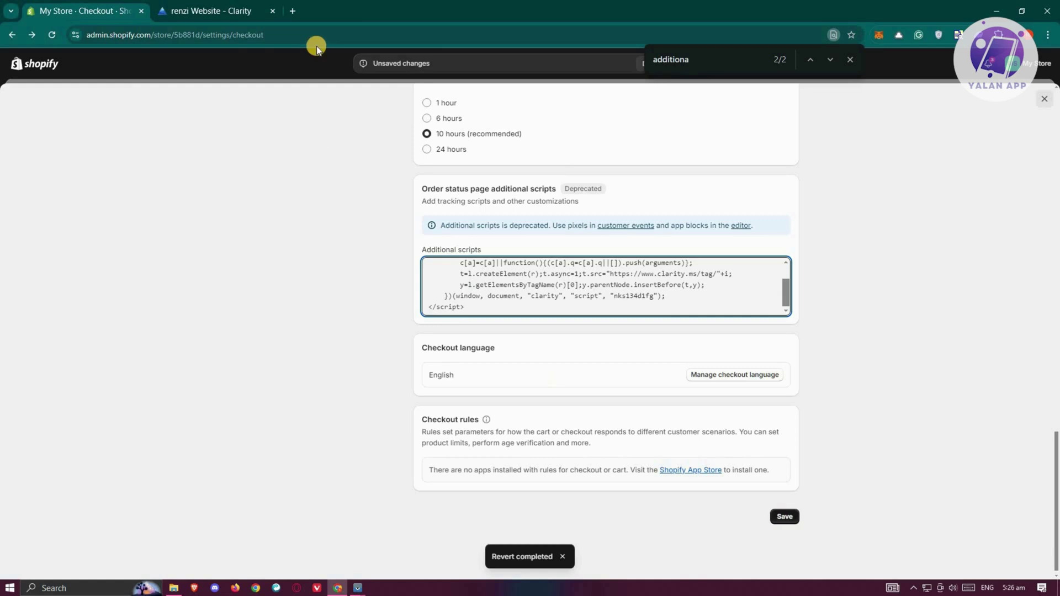
# Step: Read Clarity's setup guide through Step 15, then return to Shopify's Checkout settings tab
pyautogui.hotkey('ctrl', 'Tab')
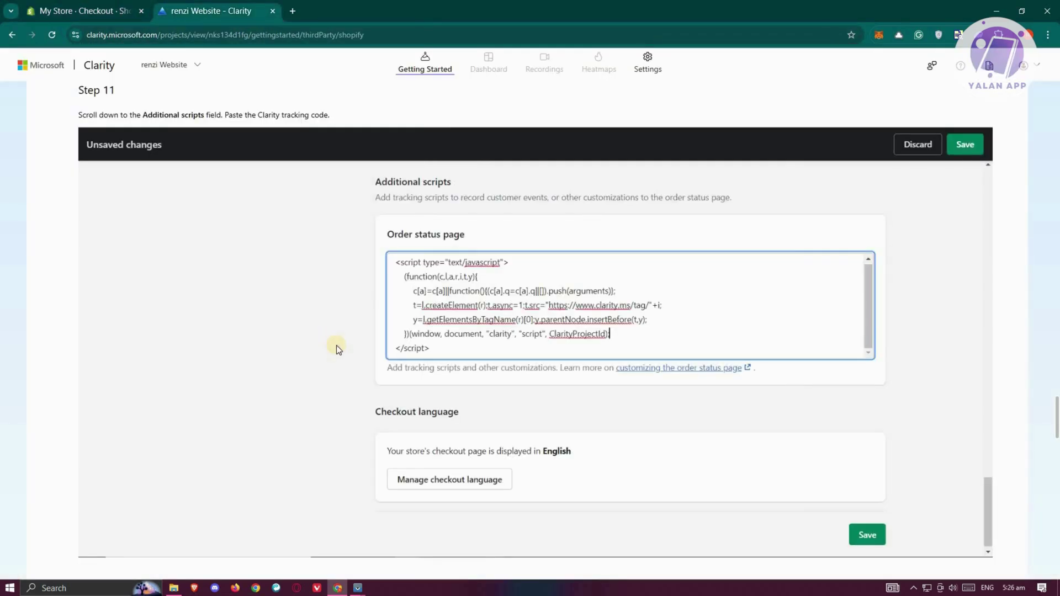
pyautogui.scroll(-7, 336, 345)
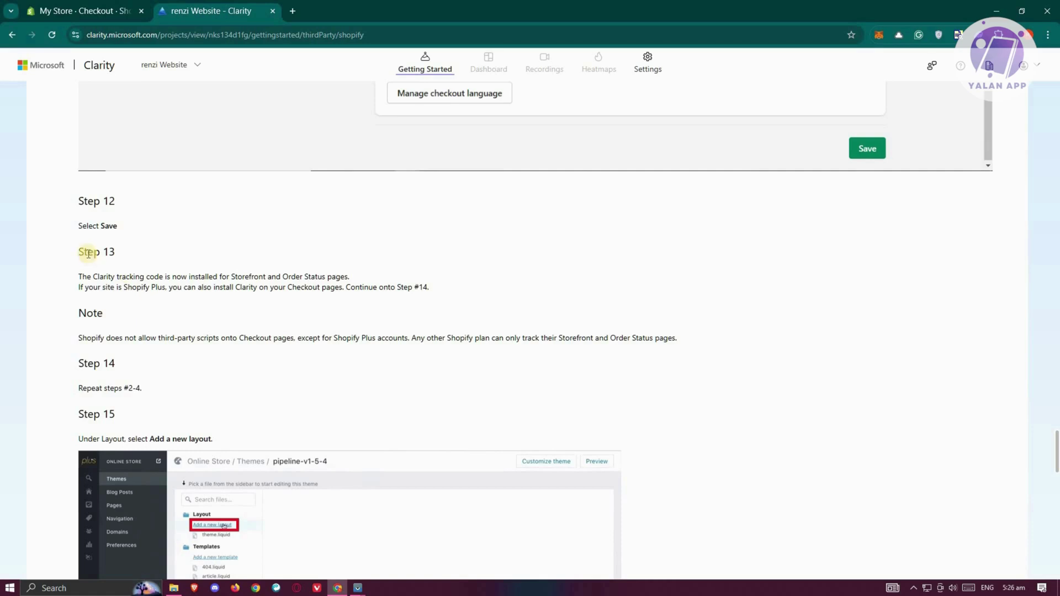
pyautogui.scroll(-2, 88, 254)
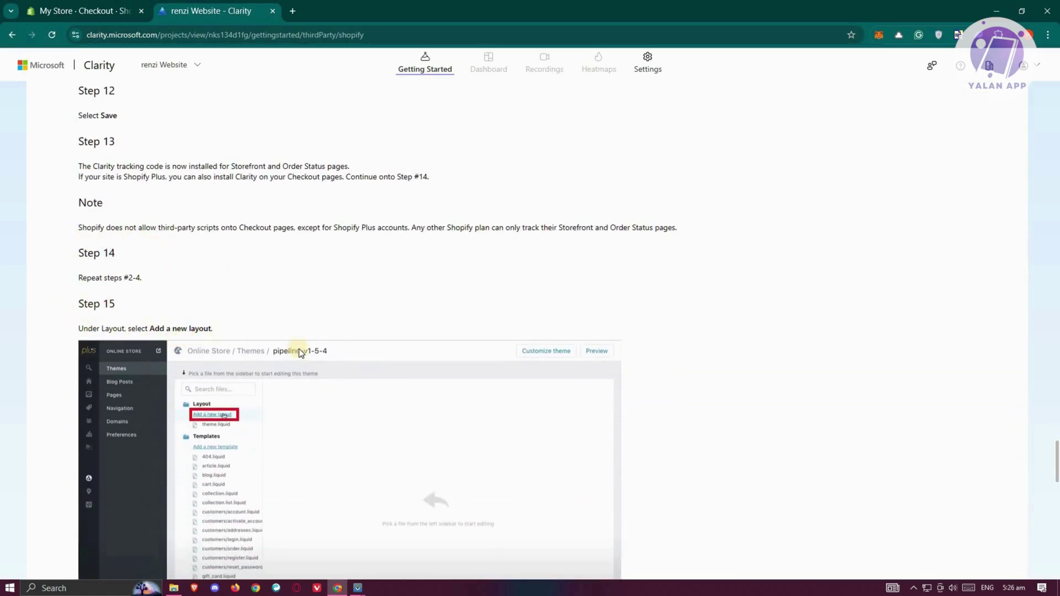
pyautogui.scroll(-4, 344, 356)
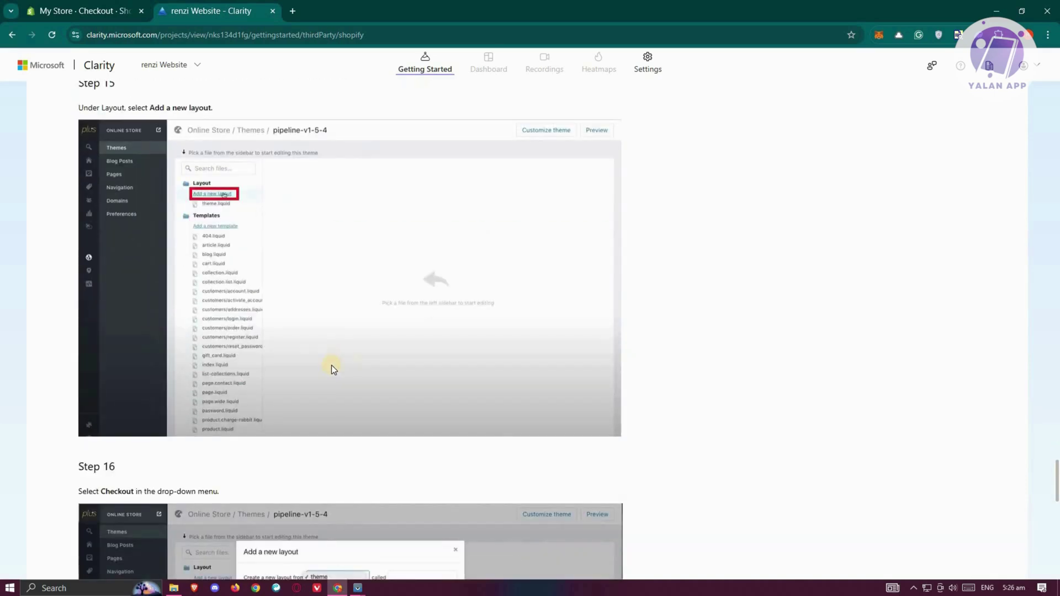
pyautogui.scroll(4, 88, 3)
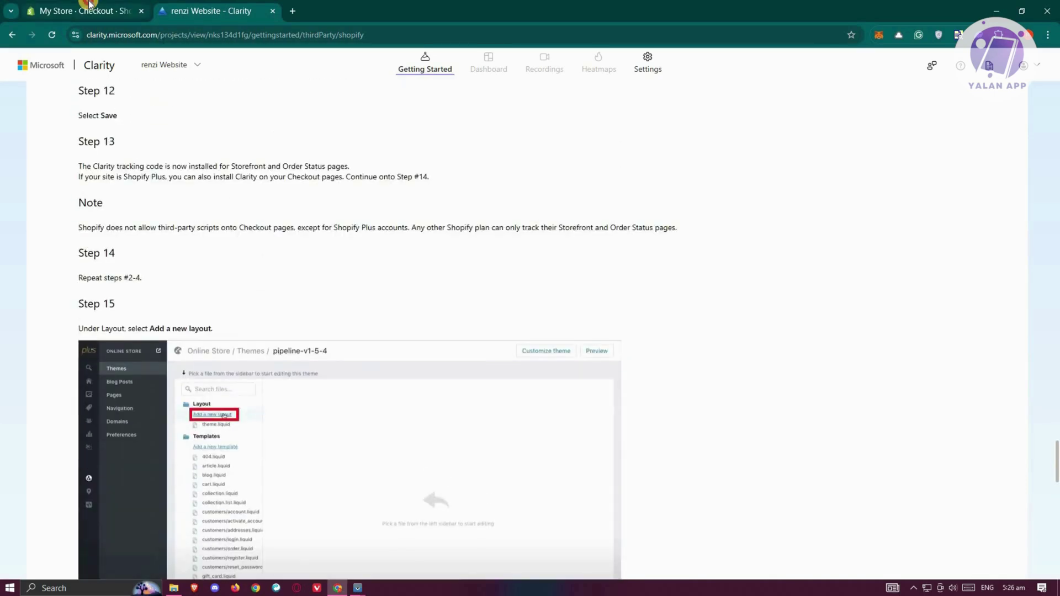
pyautogui.click(99, 7)
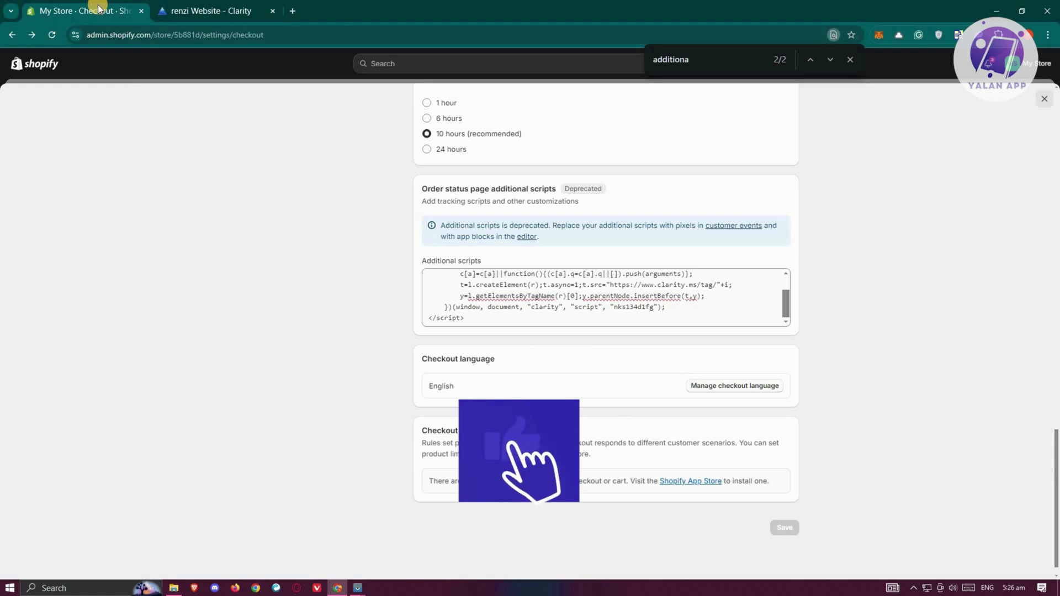